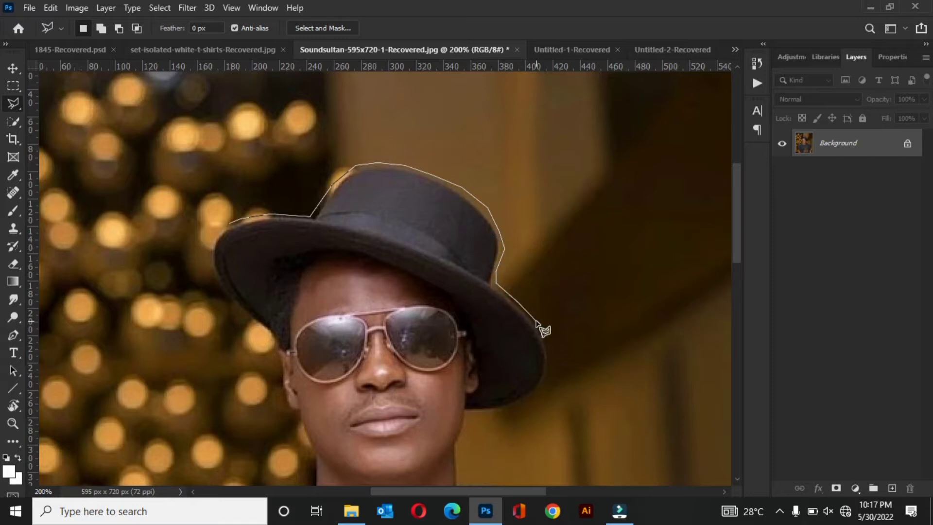
- Continue the polygonal lasso outline around the hat's right brim and down the right side of the face to the collar
left_click(547, 338)
left_click(554, 365)
left_click(541, 392)
left_click(514, 408)
left_click(488, 415)
left_click(466, 413)
left_click(459, 442)
left_click(463, 352)
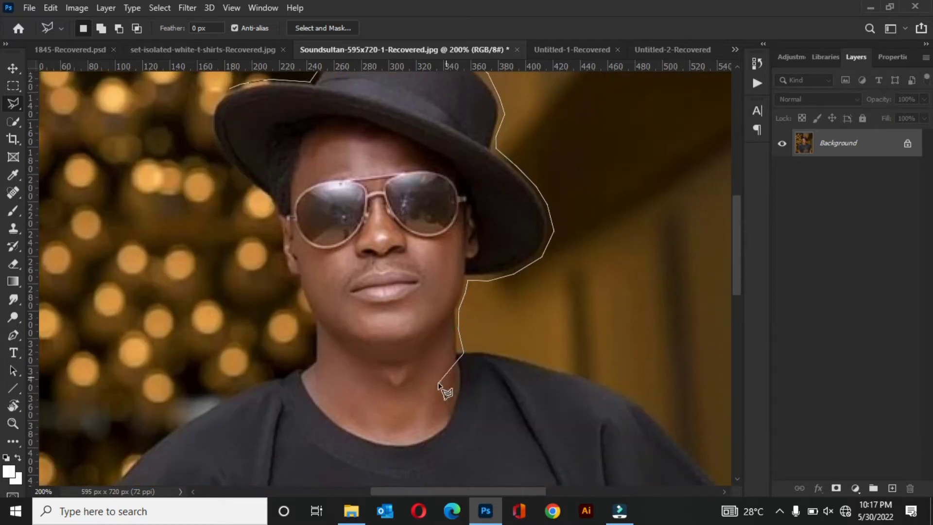
- Trace across the neck and up the left side of the face and hat brim, closing the head selection at its starting point
left_click(437, 382)
left_click(396, 407)
left_click(345, 389)
left_click(314, 356)
left_click(315, 323)
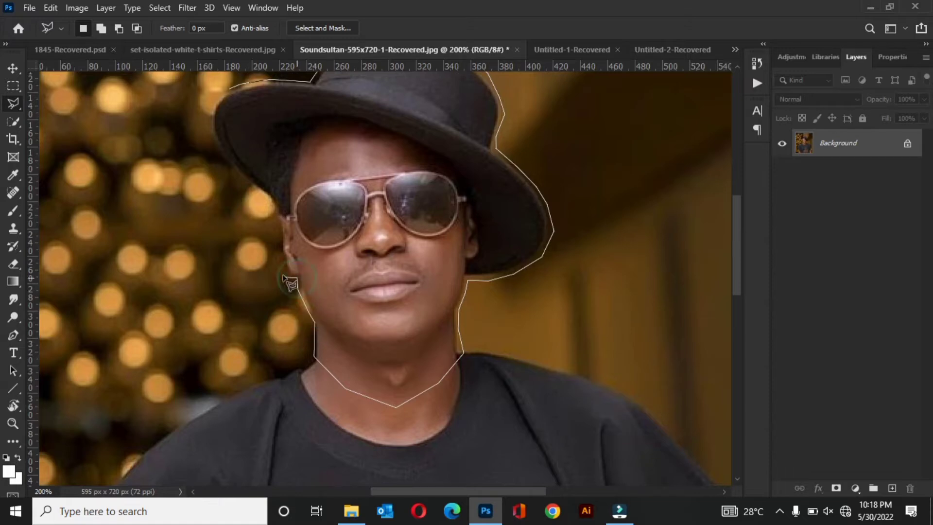
left_click(297, 278)
left_click(286, 275)
left_click(282, 254)
left_click(273, 205)
left_click(213, 143)
left_click(209, 110)
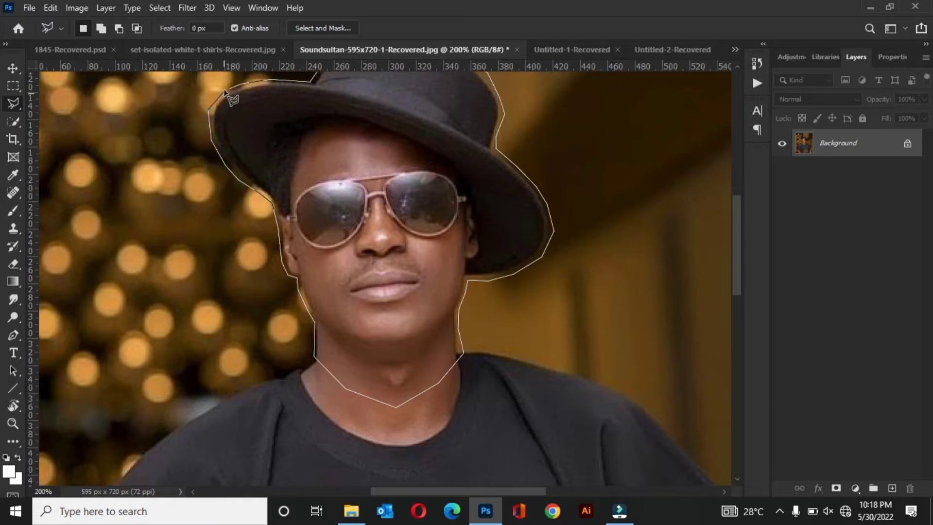
left_click(229, 90)
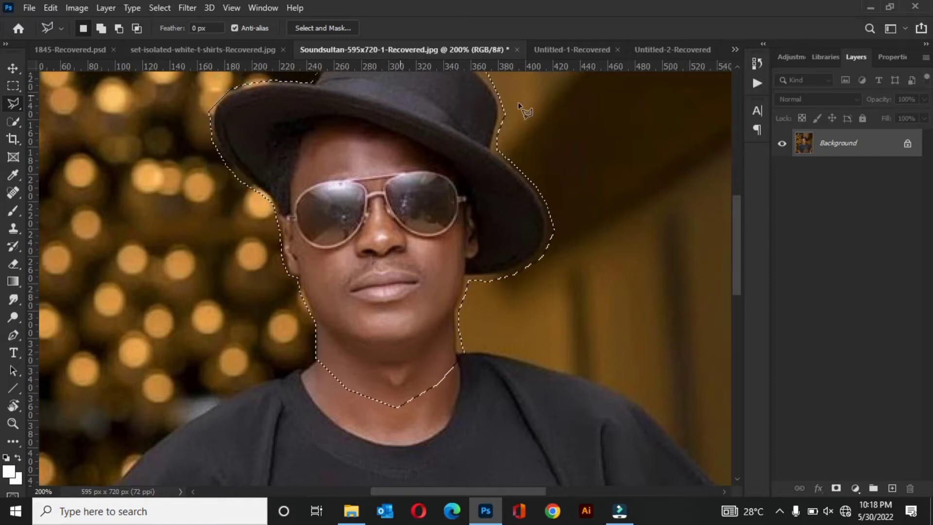
- Copy the selected head and hat from the background onto a new layer
key("ctrl+minus")
key("ctrl+minus")
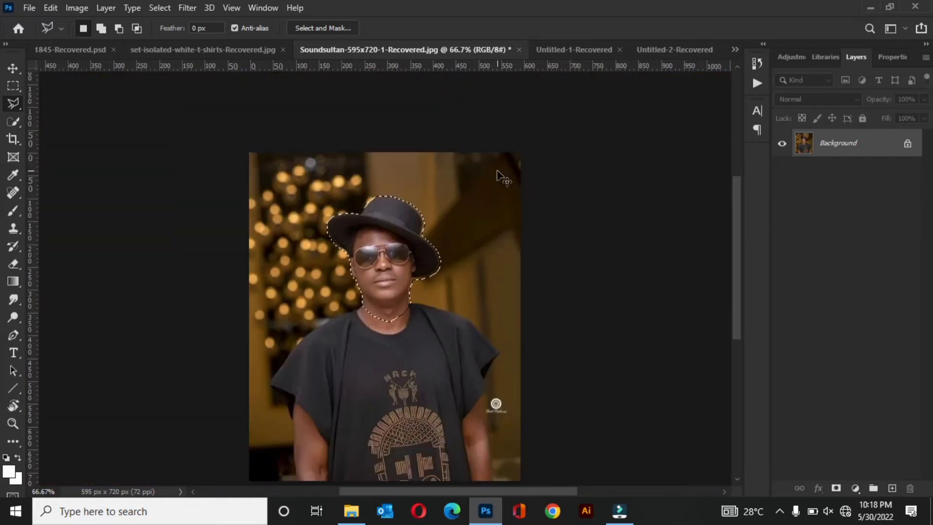
key("ctrl+j")
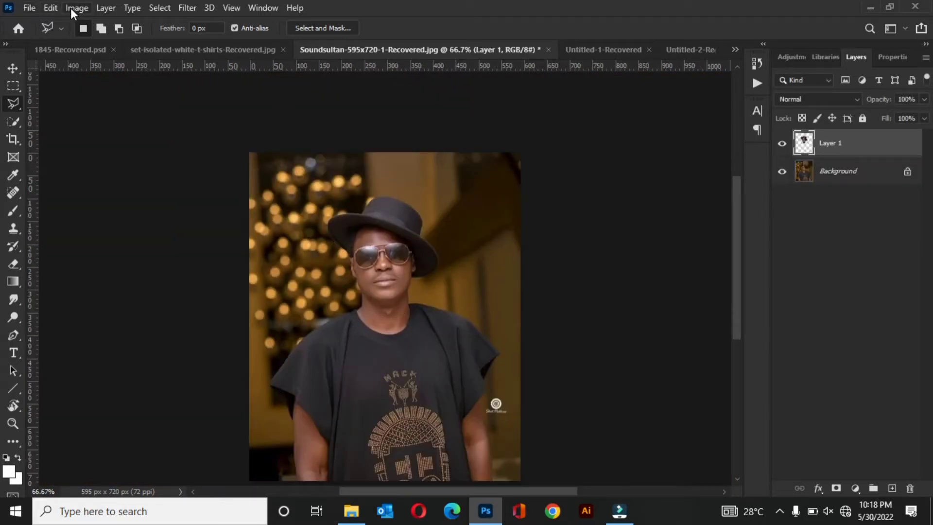
- Apply a Threshold adjustment with level 70 to the copied head layer
left_click(70, 7)
mouse_move(129, 45)
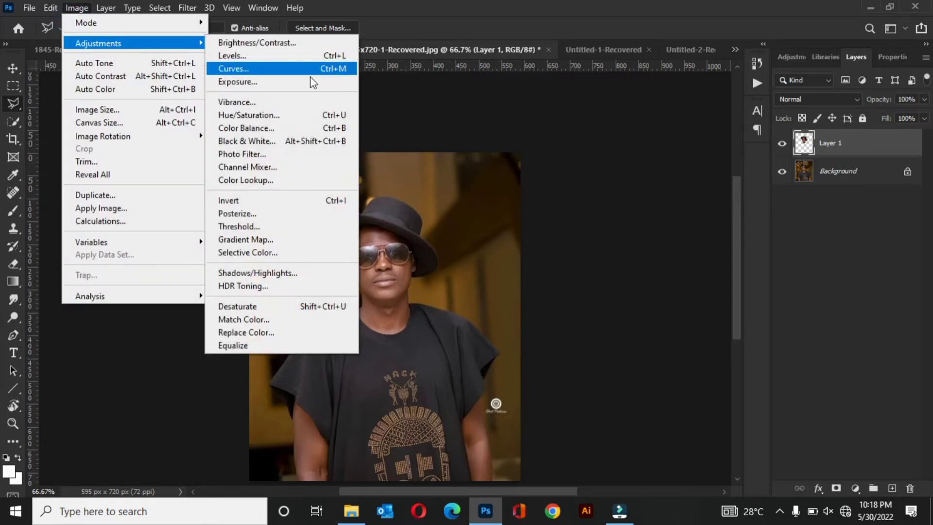
left_click(278, 227)
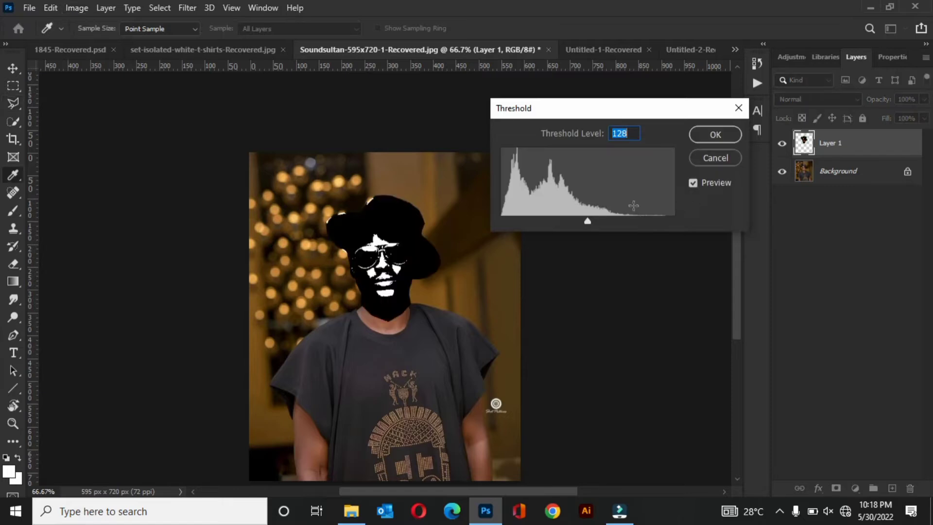
type("70")
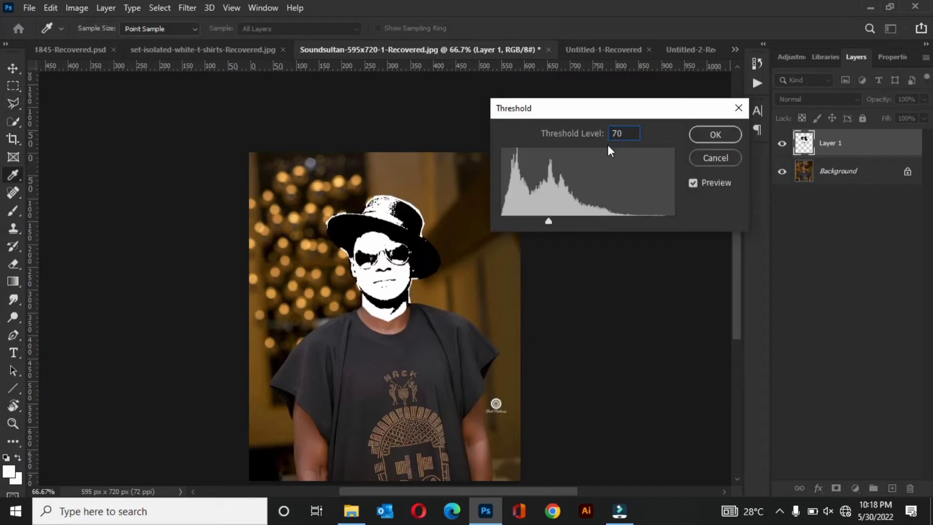
left_click(727, 140)
key("l")
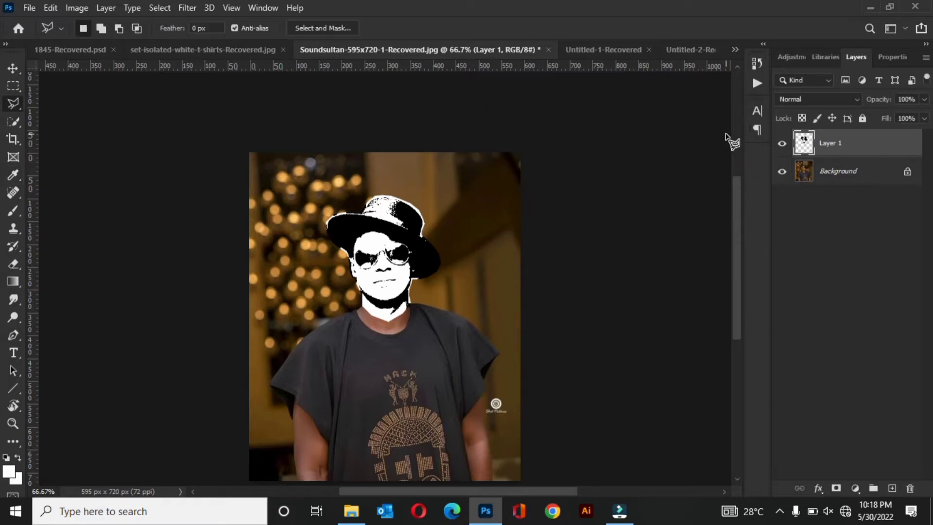
- Create a new document with the Default Photoshop Size preset, 7 x 5 in at 300 ppi with white background
left_click(13, 68)
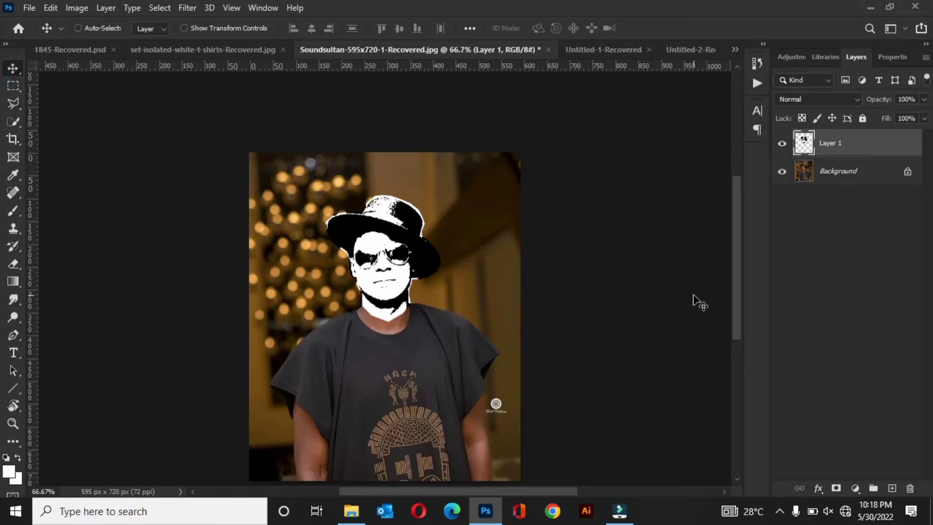
key("ctrl+n")
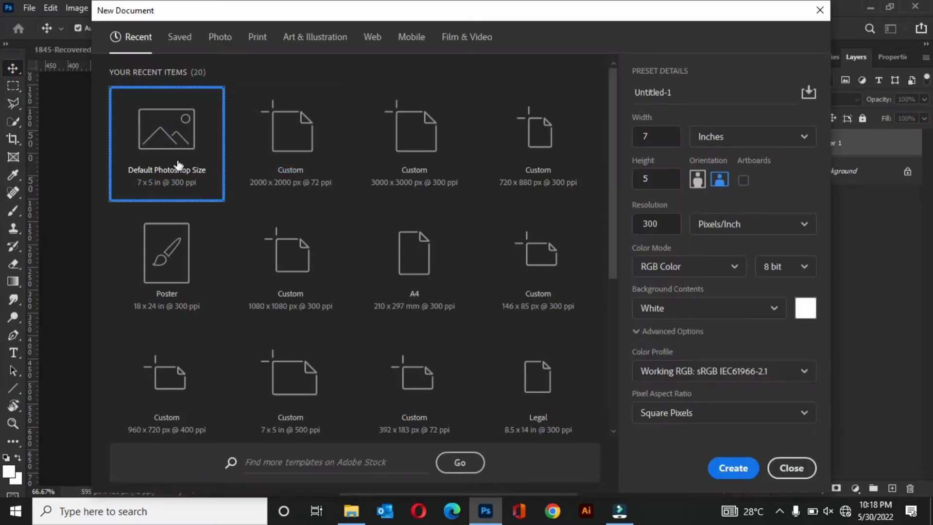
left_click(746, 471)
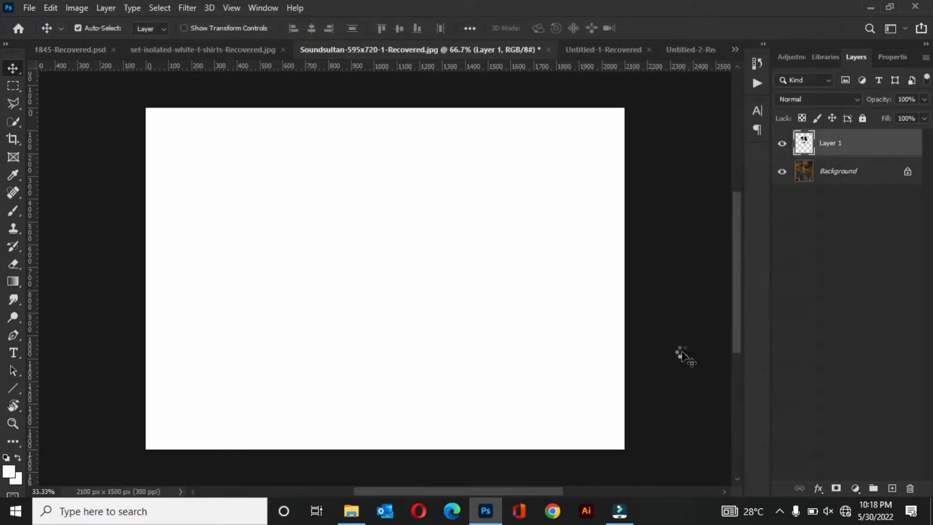
- Add a Gradient fill layer to the new document using the black-to-white preset from the Basics group
left_click(855, 489)
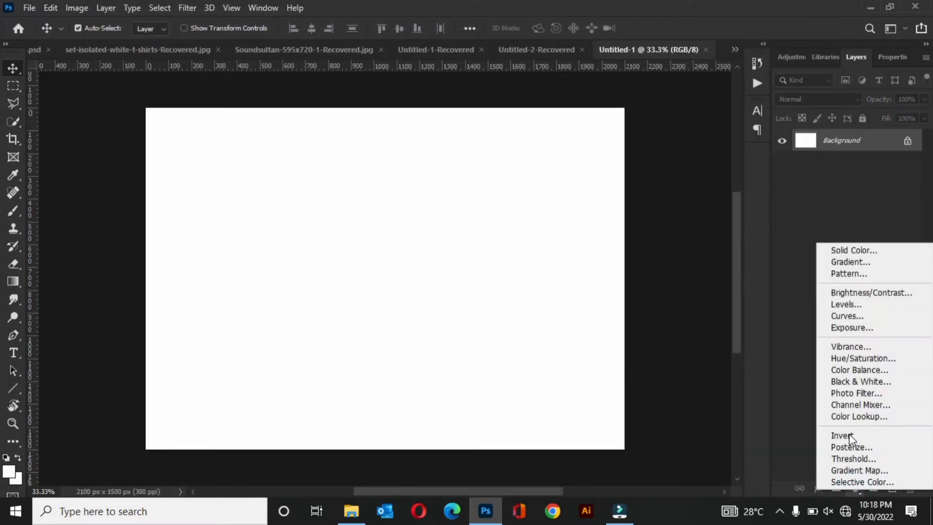
left_click(880, 265)
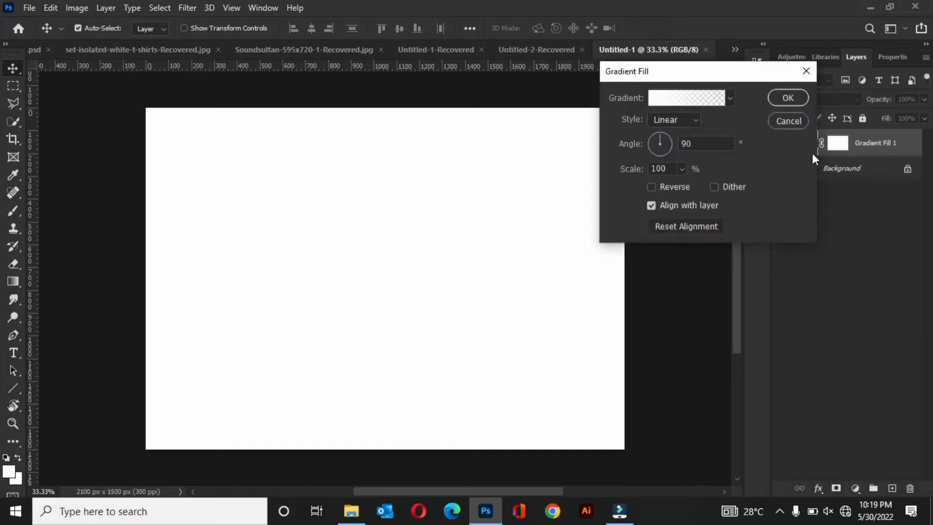
left_click(730, 98)
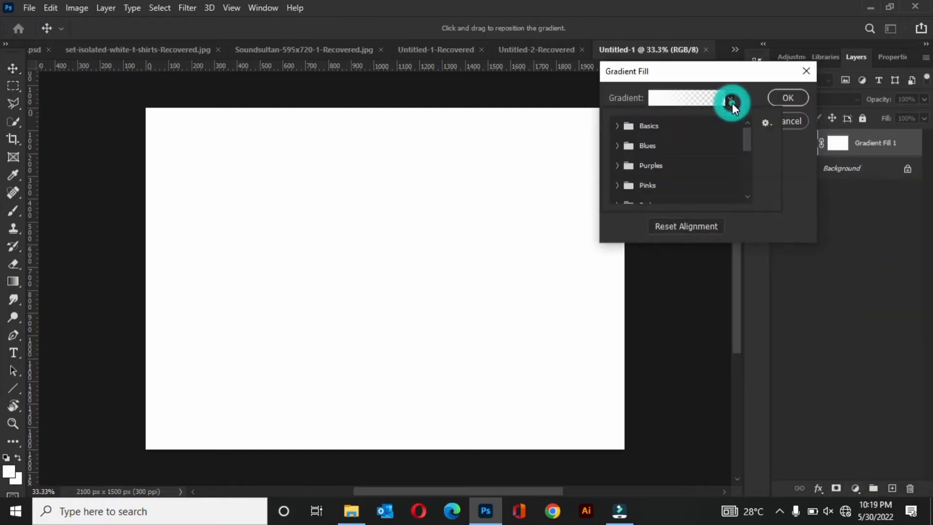
left_click(617, 125)
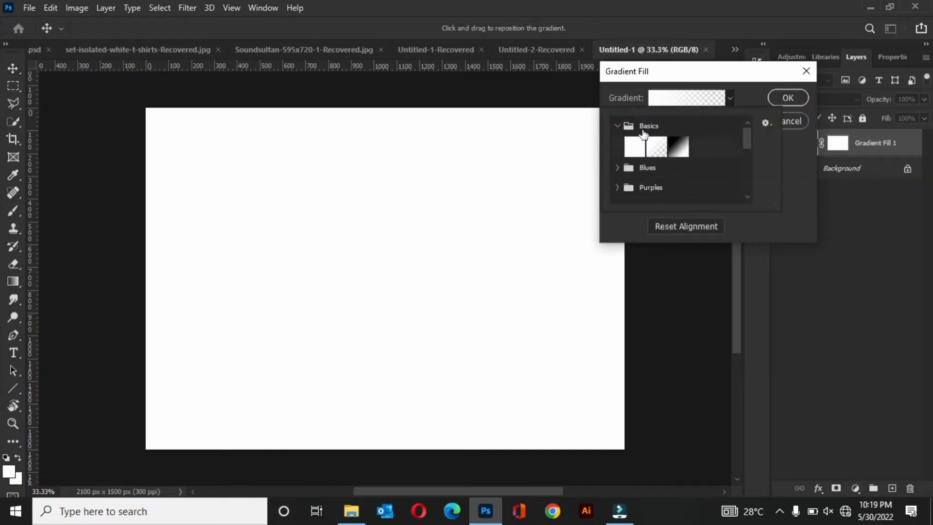
left_click(678, 146)
left_click(791, 141)
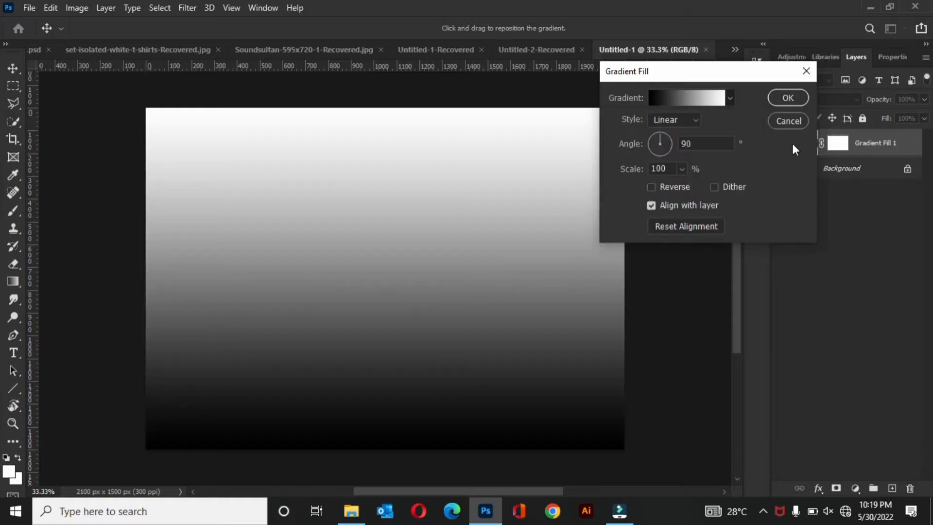
- Make the gradient fill Radial and reversed, scale it to 232%, and apply it
left_click(689, 119)
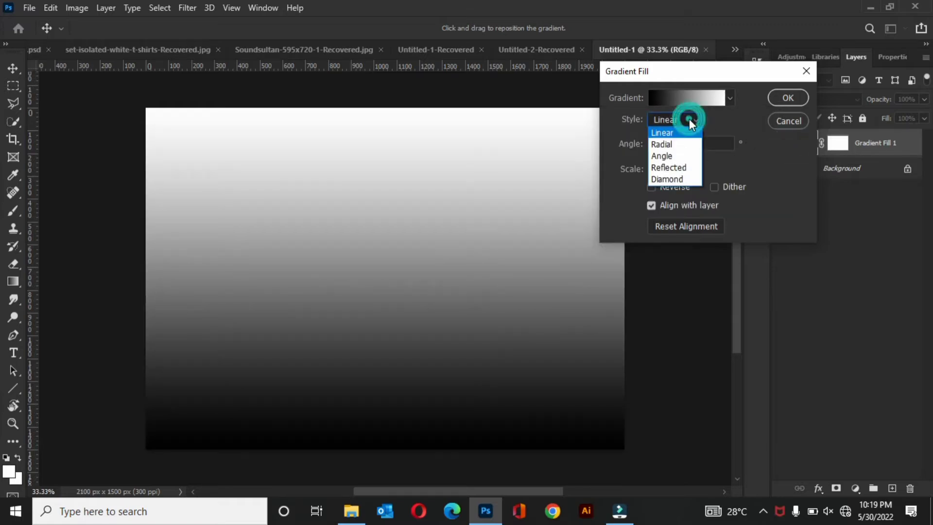
left_click(675, 141)
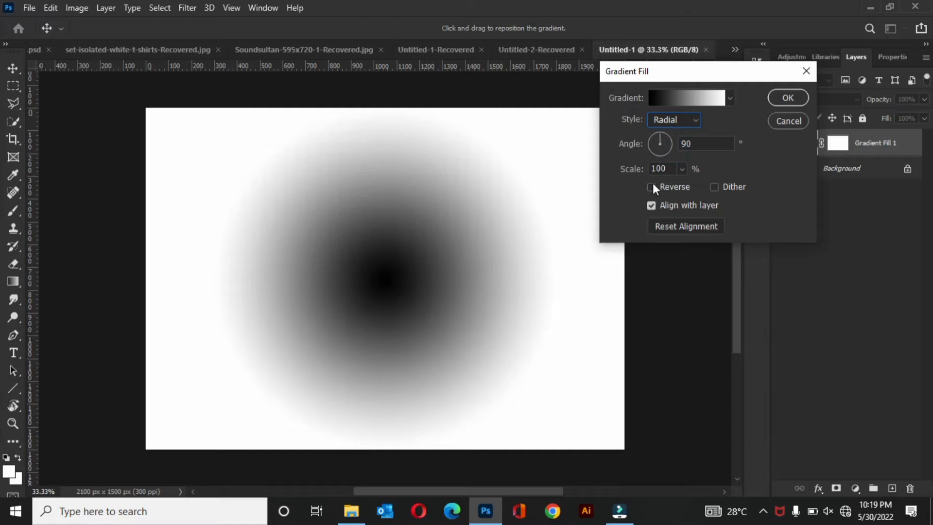
left_click(652, 185)
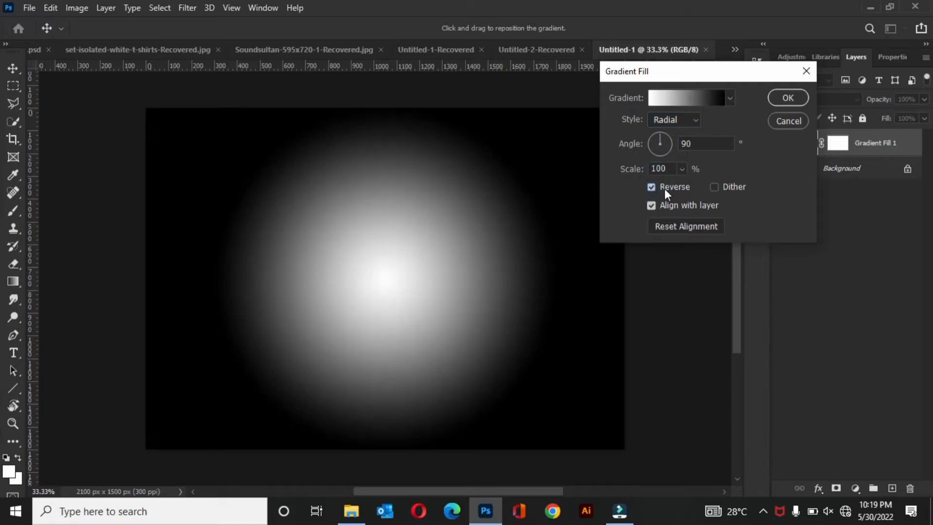
left_click(681, 168)
left_click(695, 185)
left_click_drag(695, 185, 689, 185)
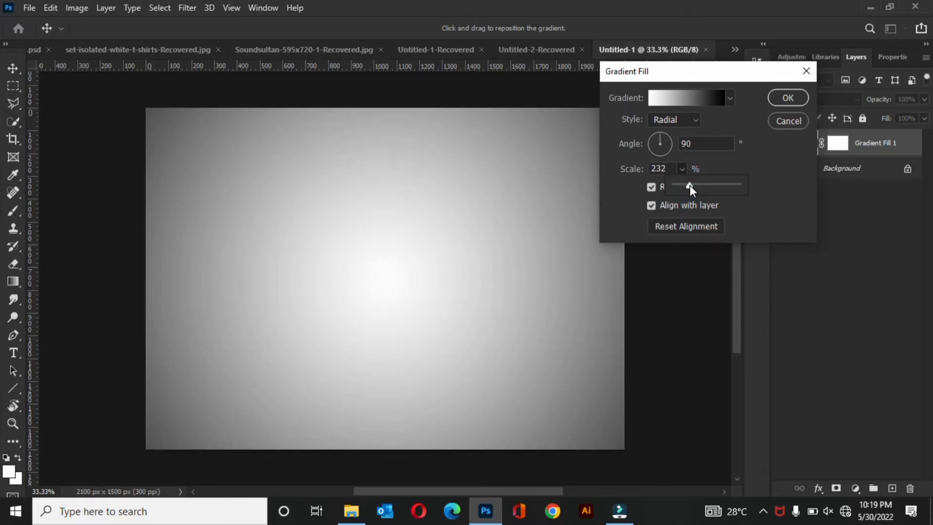
left_click(780, 98)
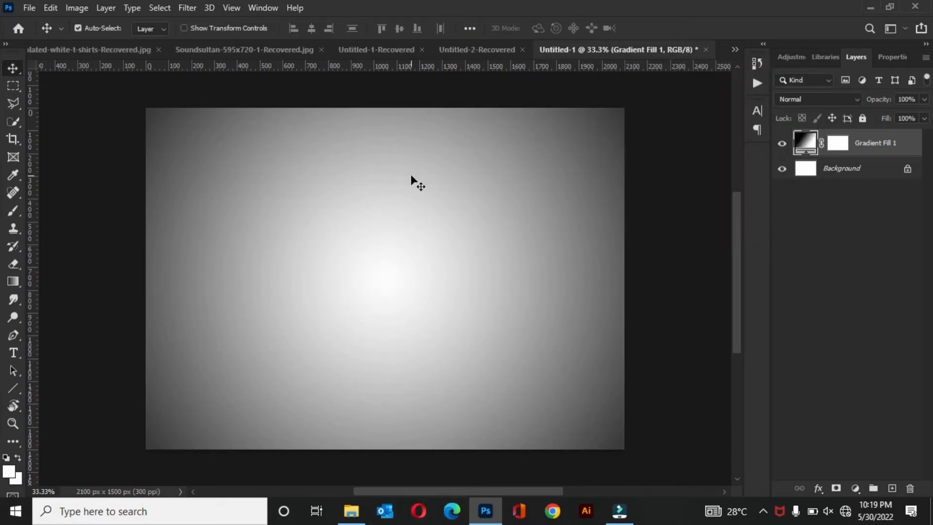
- Bring the thresholded head layer from the portrait document into the new gradient document, near the canvas centre
left_click(494, 52)
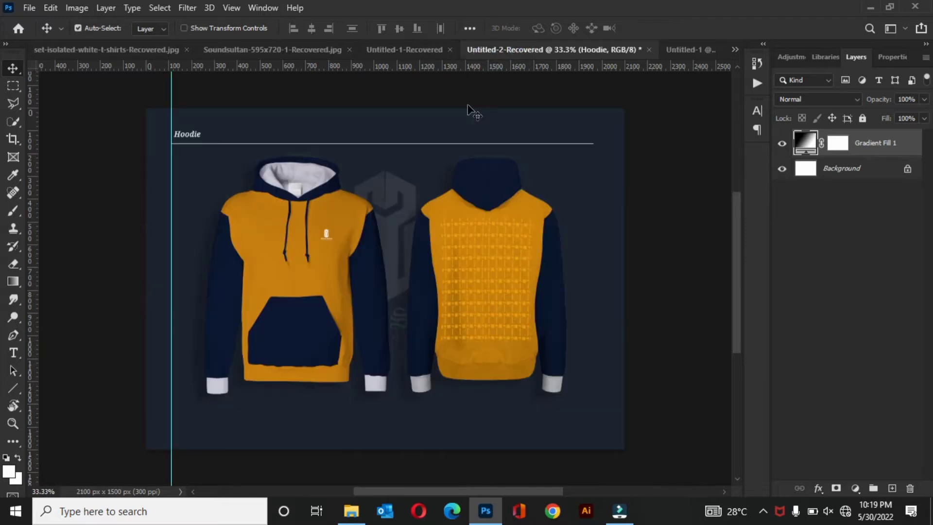
left_click(685, 59)
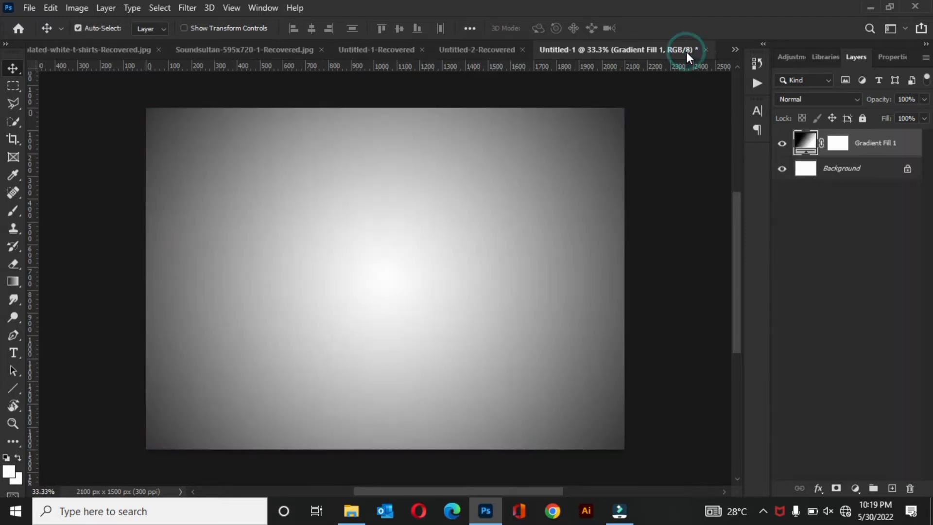
left_click(256, 51)
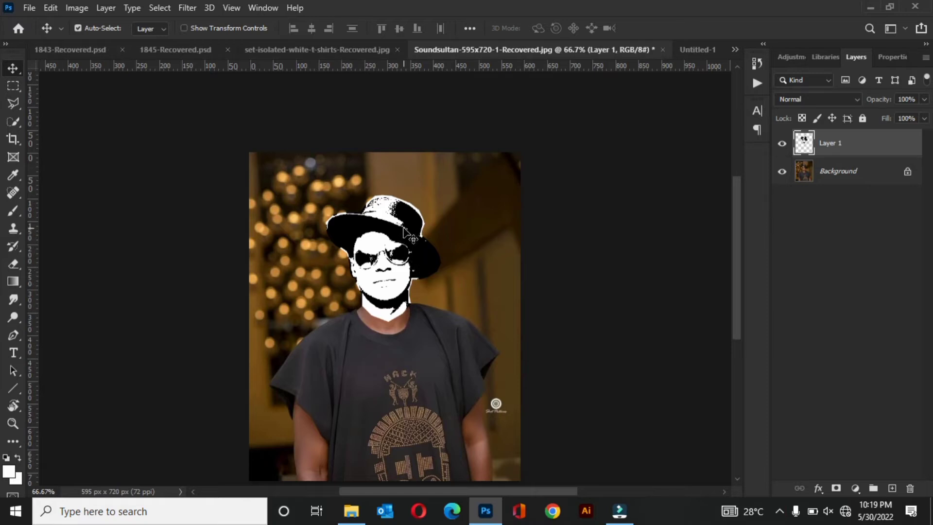
left_click_drag(403, 233, 378, 272)
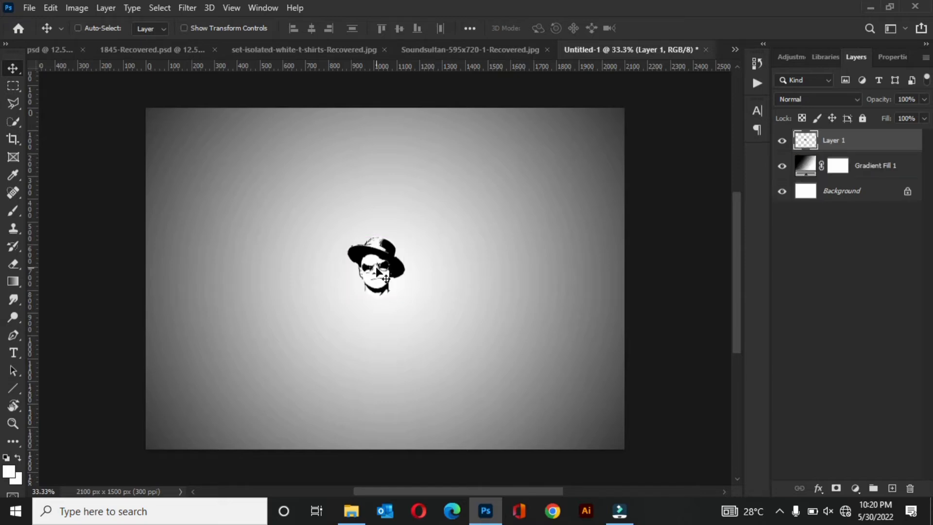
- Scale the head layer up to about 308% and centre it on the canvas
key("ctrl+t")
left_click_drag(405, 236, 524, 104)
left_click_drag(457, 184, 403, 261)
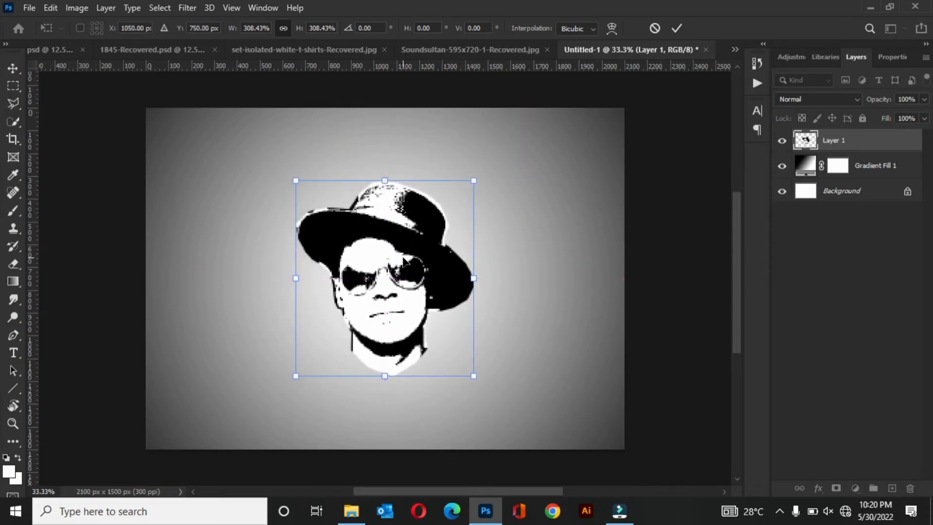
key("Return")
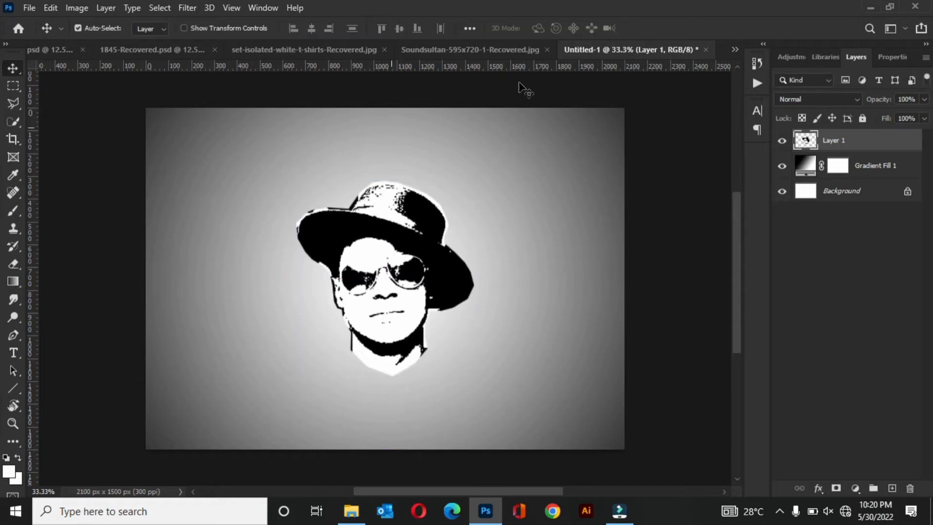
- Select the head's white areas with Color Range at fuzziness 28, delete them from the layer, and deselect
left_click(163, 7)
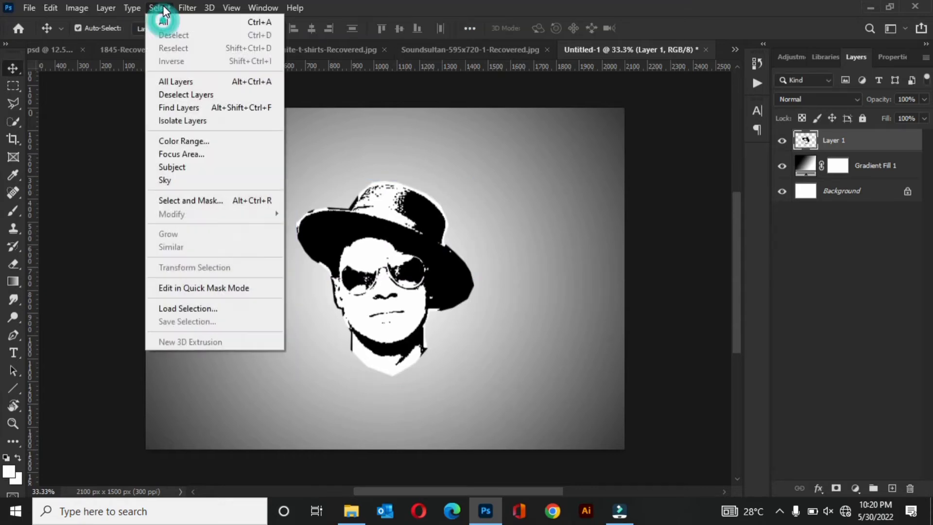
left_click(183, 141)
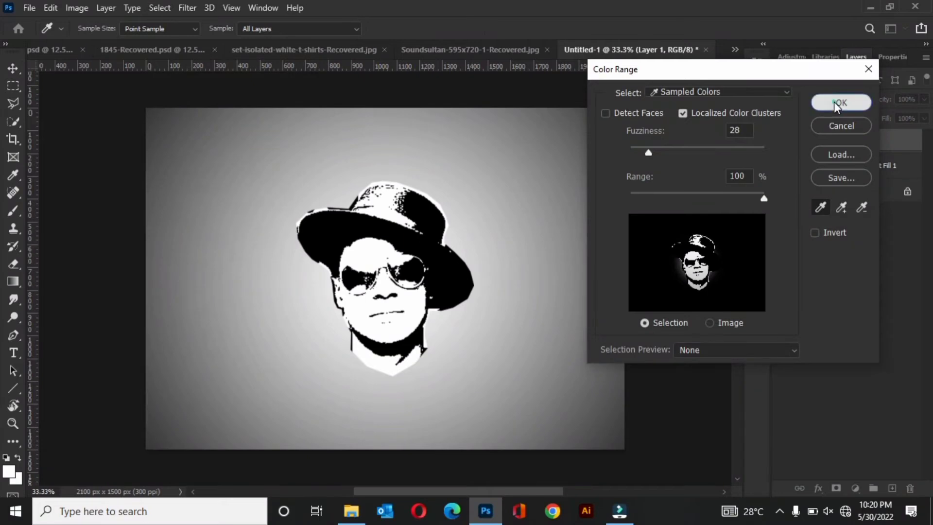
left_click(836, 103)
key("v")
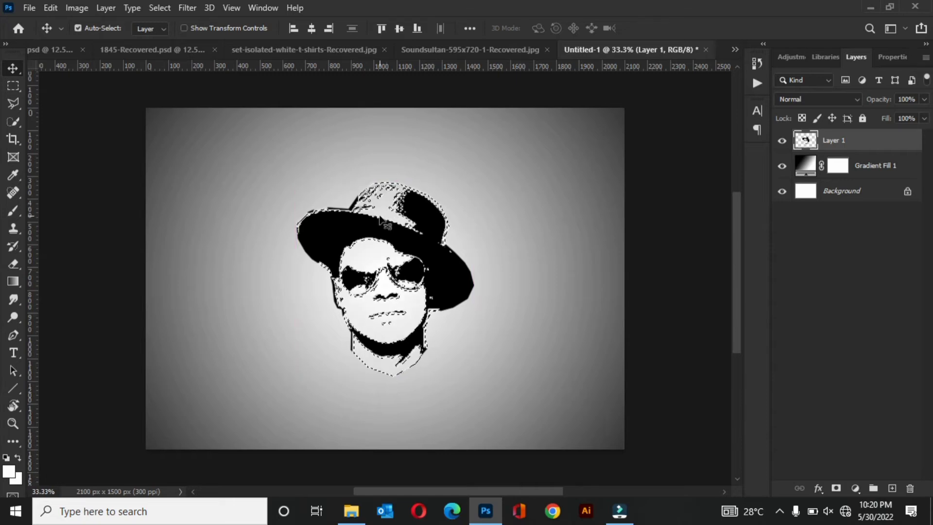
key("ctrl+d")
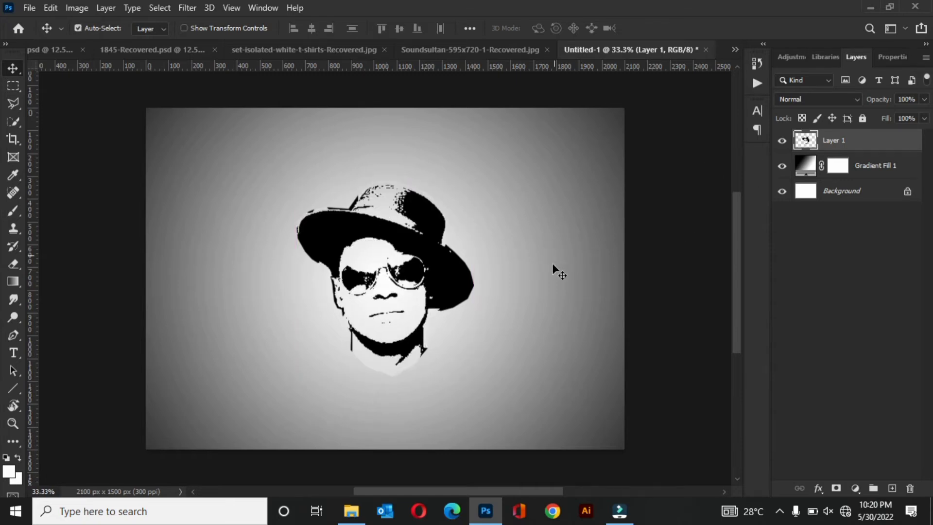
- Place the Abstract-Lighting-Vector-Background image from the Downloads folder above the head layer and clip it to the head
mouse_move(349, 511)
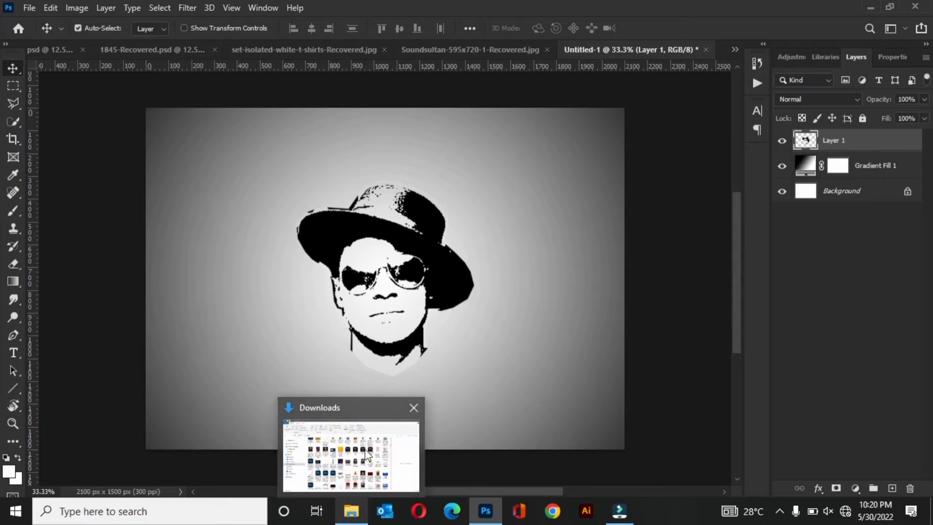
left_click(366, 449)
left_click(391, 292)
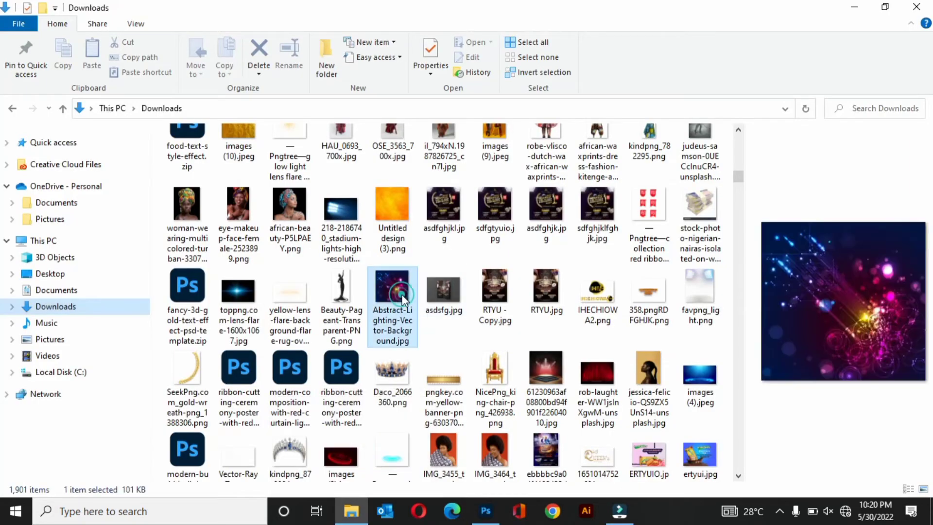
left_click_drag(499, 428, 390, 263)
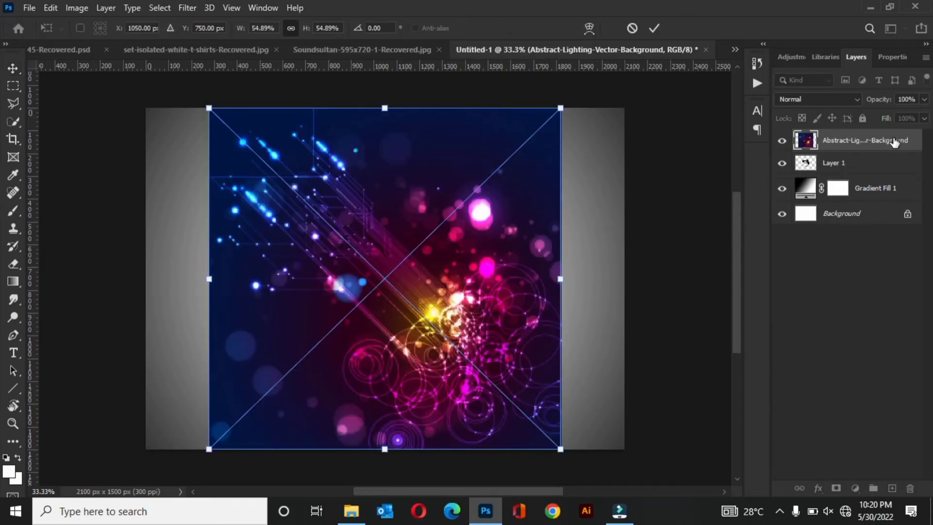
key("Return")
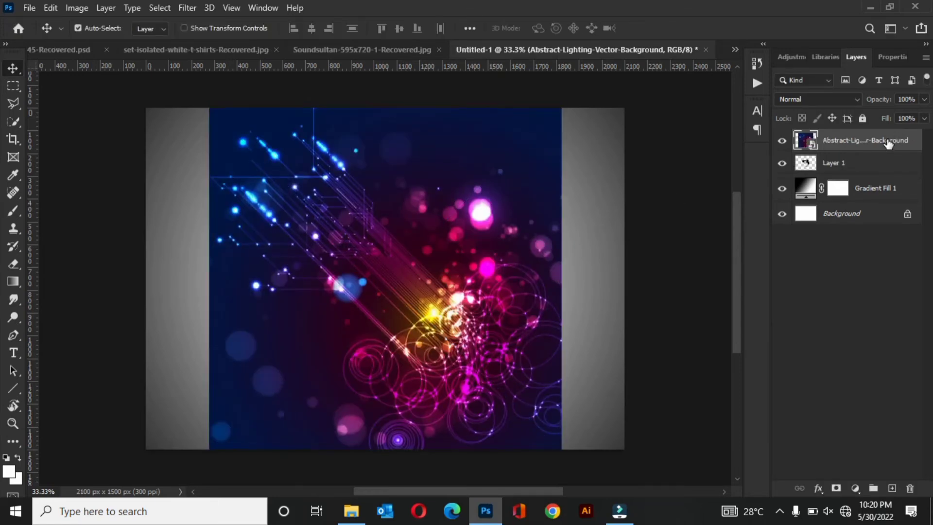
right_click(887, 140)
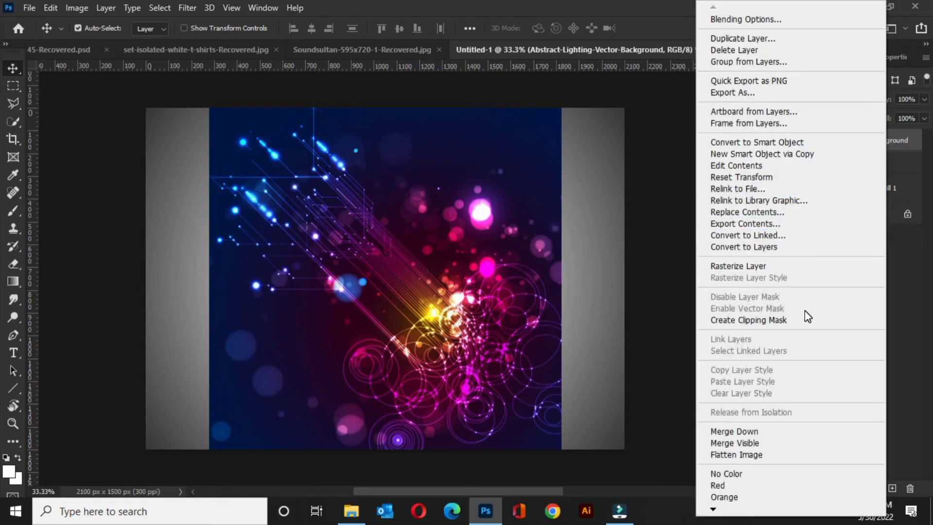
left_click(799, 320)
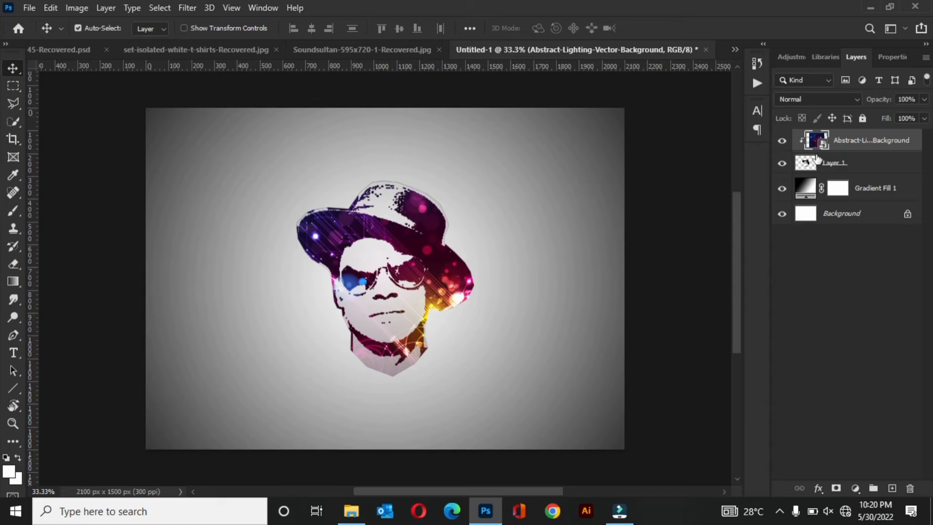
- Set the clipped lighting layer's opacity to 65% and its blend mode to Screen
left_click(924, 100)
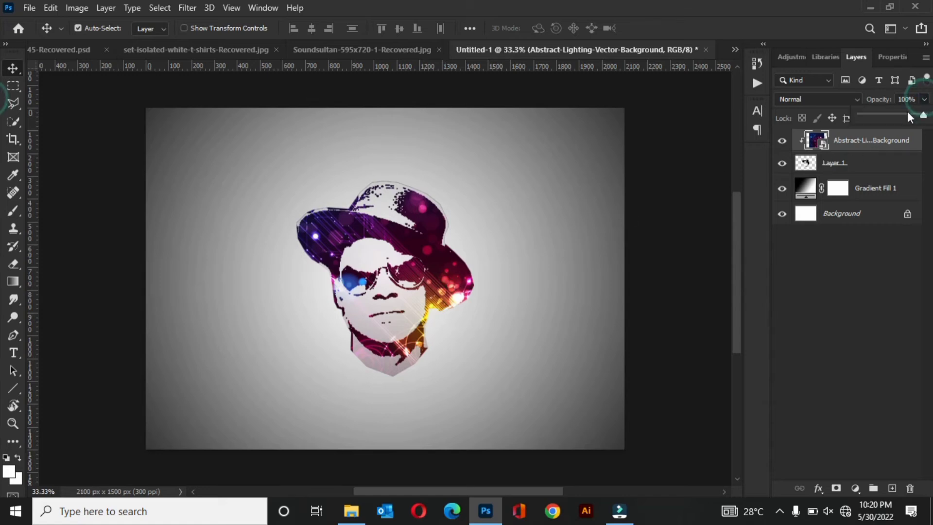
left_click(893, 115)
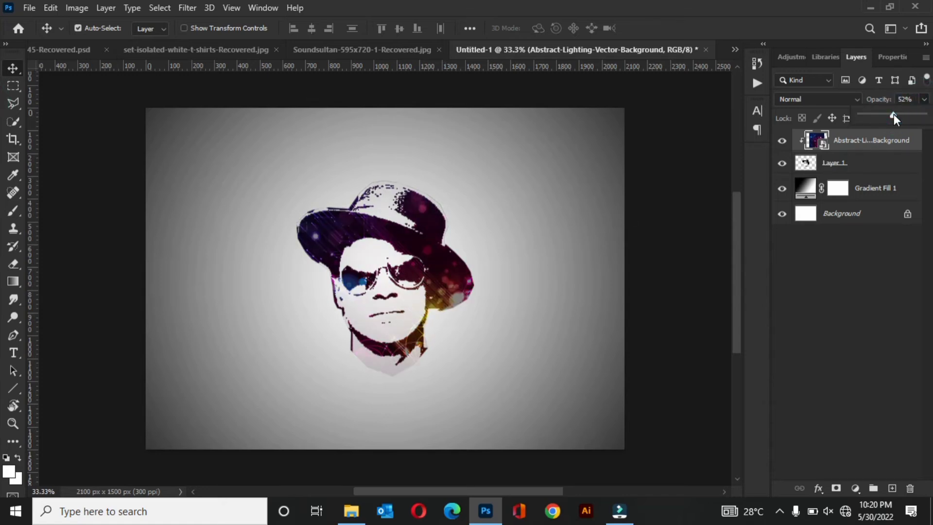
left_click_drag(900, 117, 898, 115)
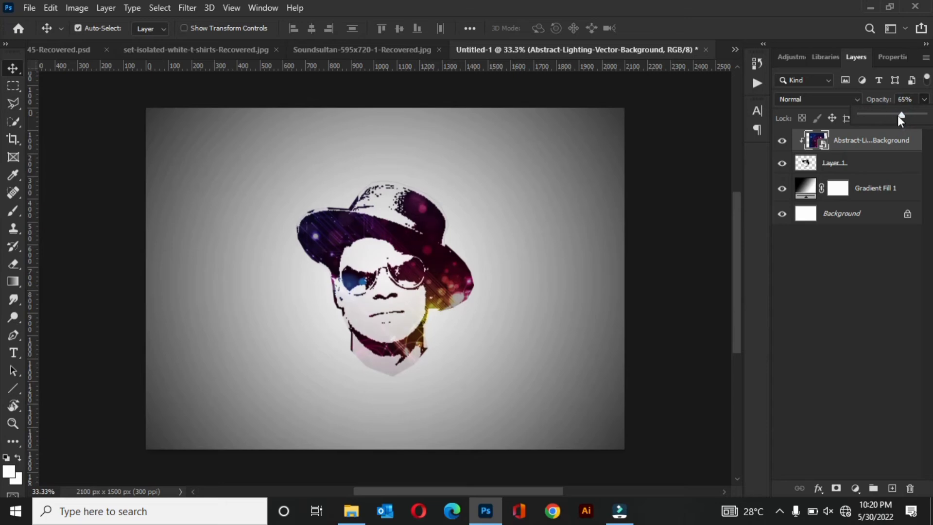
left_click(849, 97)
left_click(849, 97)
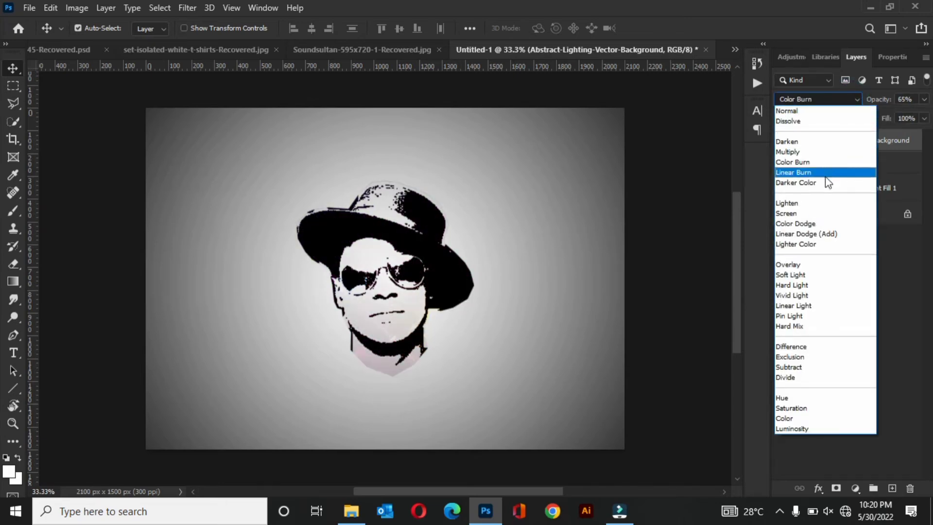
left_click(813, 217)
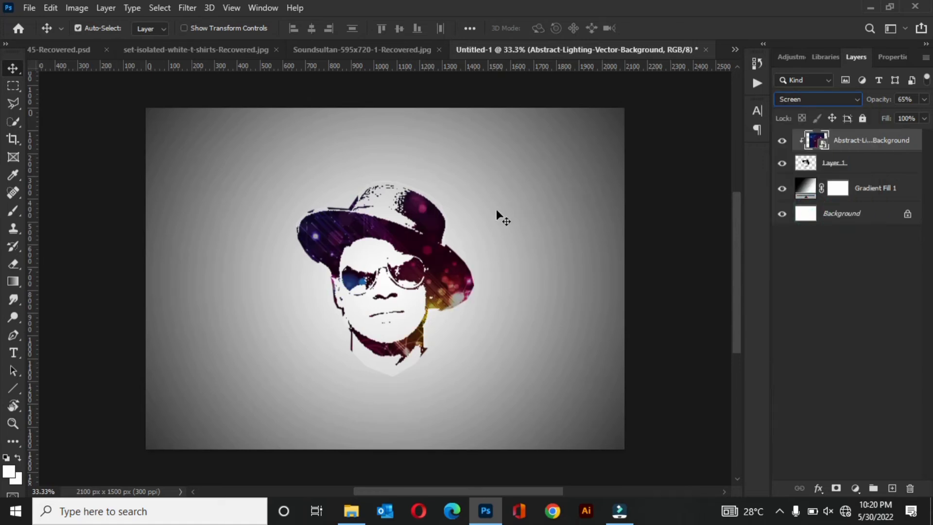
- Lower the opacity of the lighting layer over the head to 37%
left_click_drag(924, 104, 887, 115)
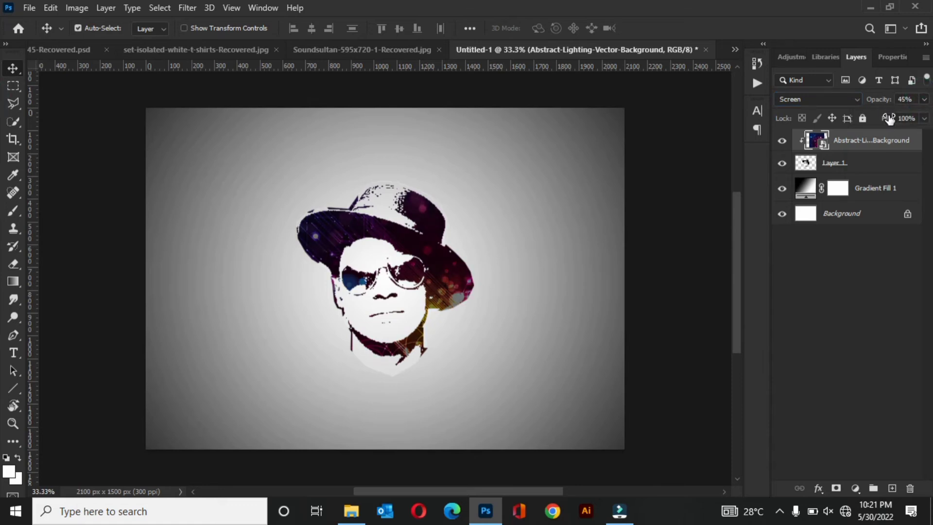
left_click(926, 100)
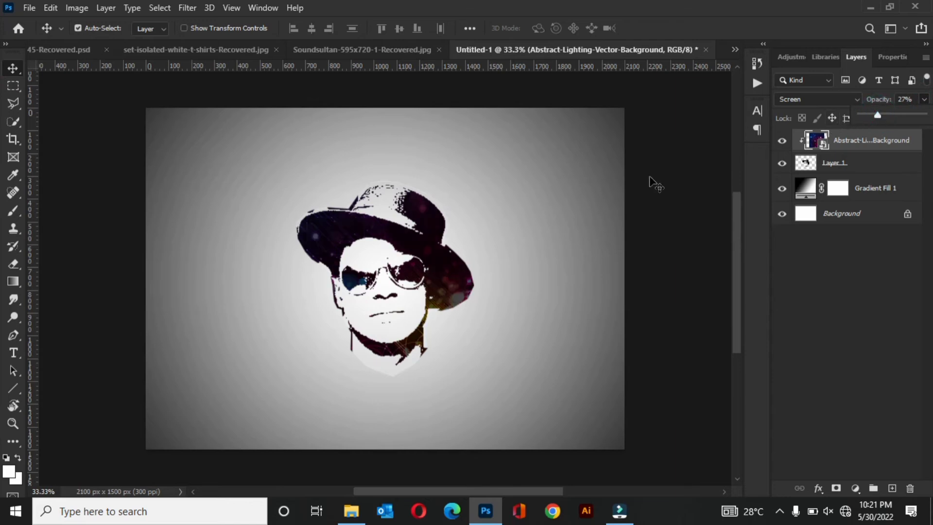
left_click(884, 115)
left_click(364, 151)
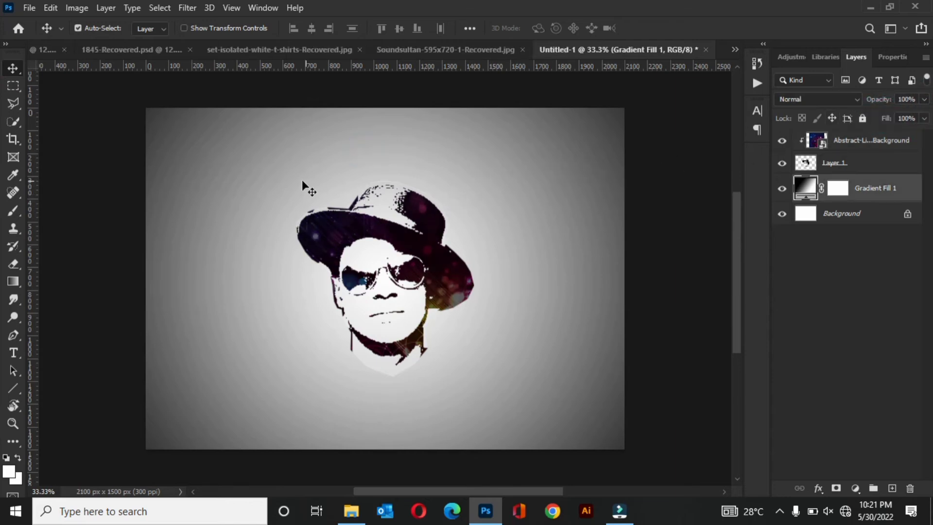
- Move the head and its clipped lighting layer together straight up by about 129 px, leaving room beneath for text
left_click(877, 167)
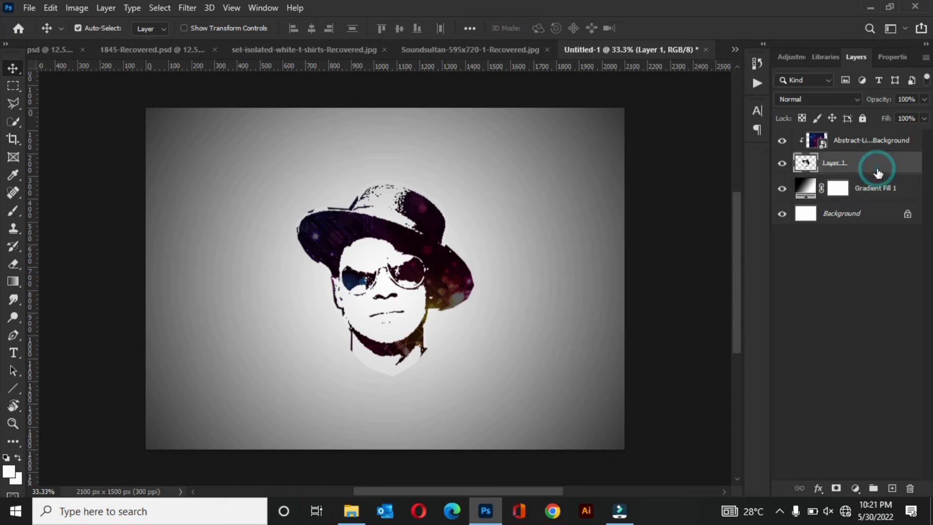
left_click(889, 138)
key("ctrl+t")
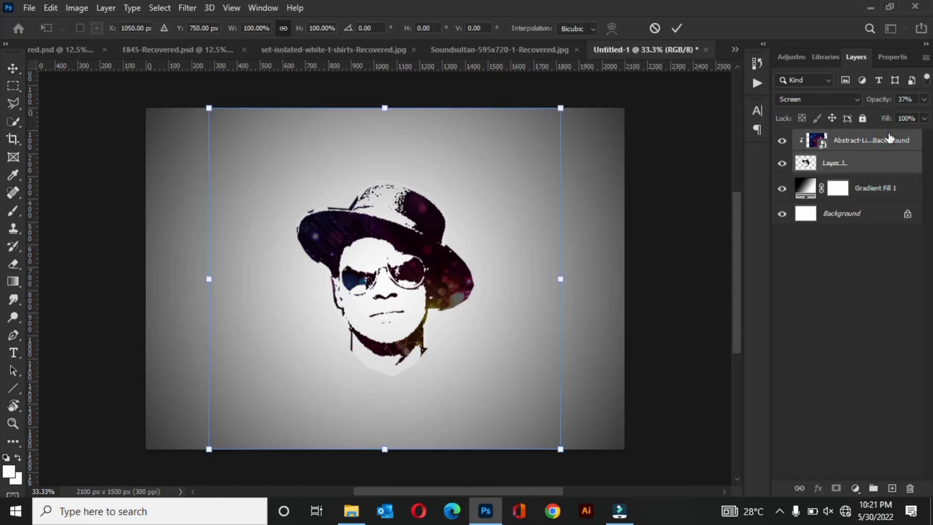
key("Up")
key("Up")
key("Up")
key("Up")
key("Up")
key("Up")
key("Up")
key("Up")
key("Up")
key("Up")
key("Up")
key("Up")
key("Up")
key("Up")
key("Up")
key("Up")
key("Up")
key("Up")
key("Up")
key("Up")
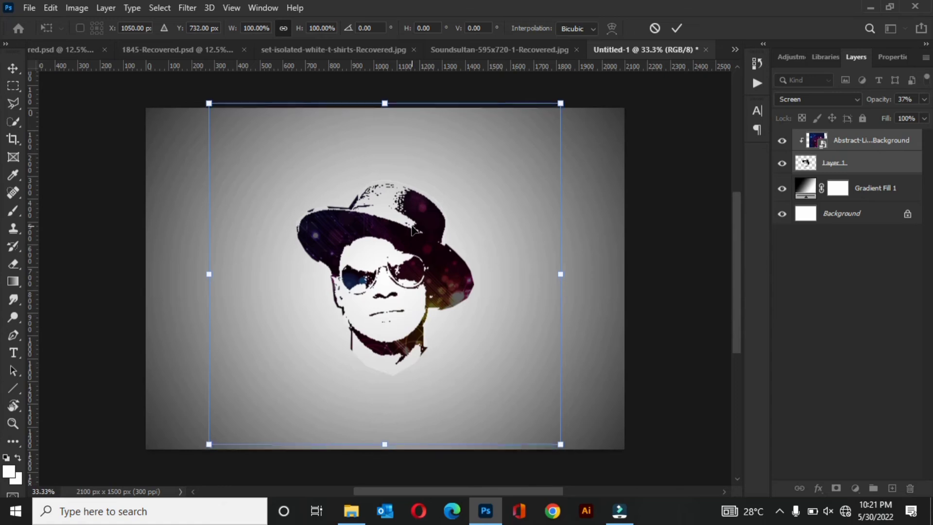
key("Up")
key("Up")
key("Up")
key("Up")
key("Up")
key("Up")
key("Up")
key("Up")
key("Up")
key("Up")
key("Up")
key("Up")
key("Up")
key("Up")
key("Up")
key("Up")
key("Up")
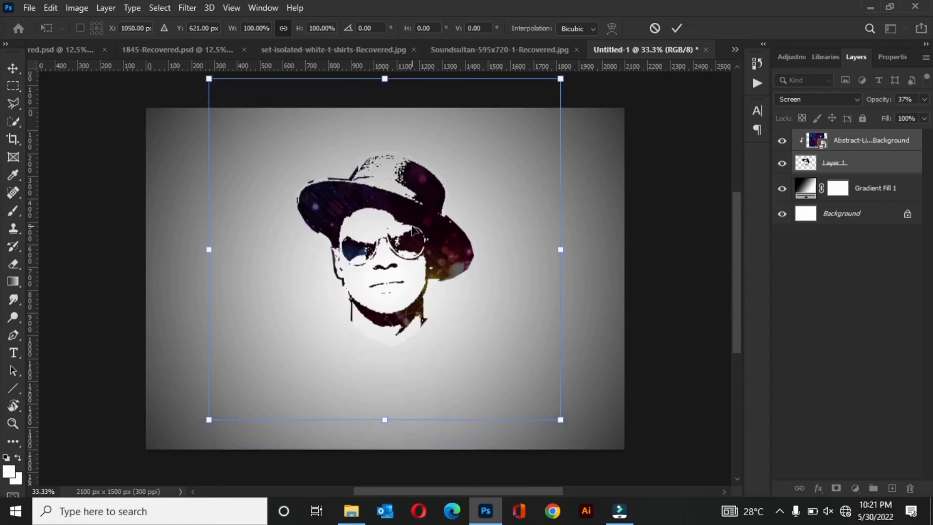
left_click(13, 69)
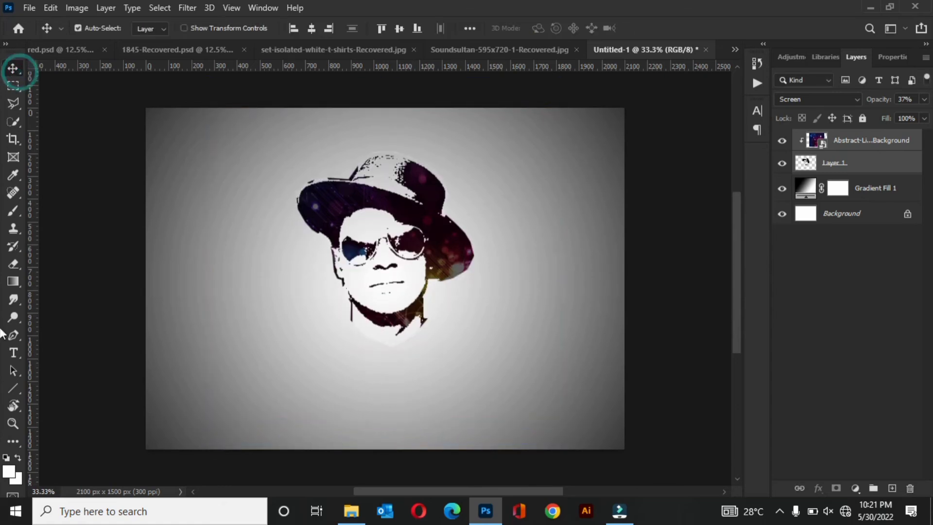
- Set up the Horizontal Type tool with the Montserrat Black Italic font
left_click(14, 350)
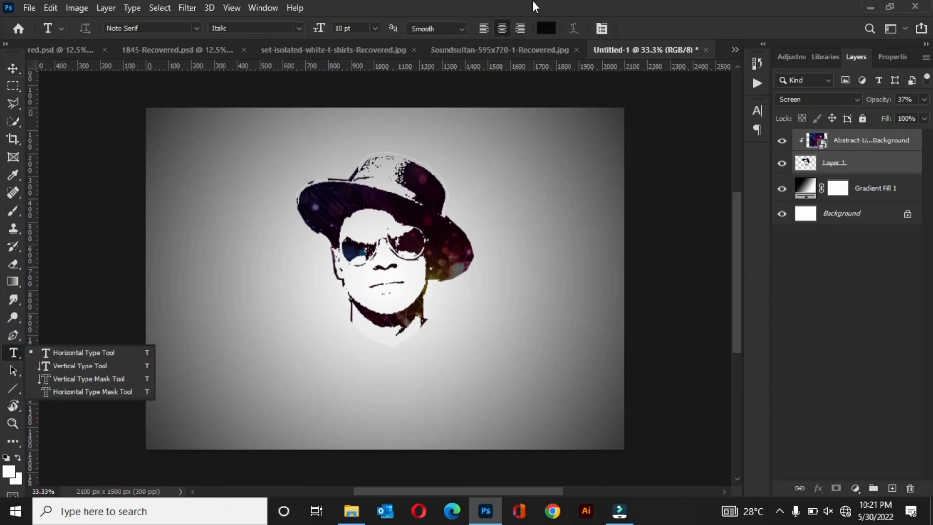
left_click(597, 31)
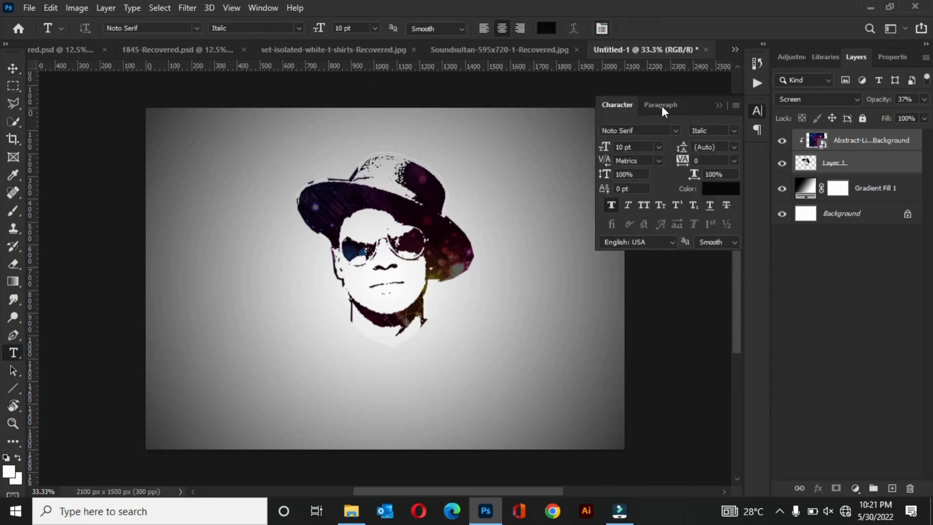
left_click(675, 130)
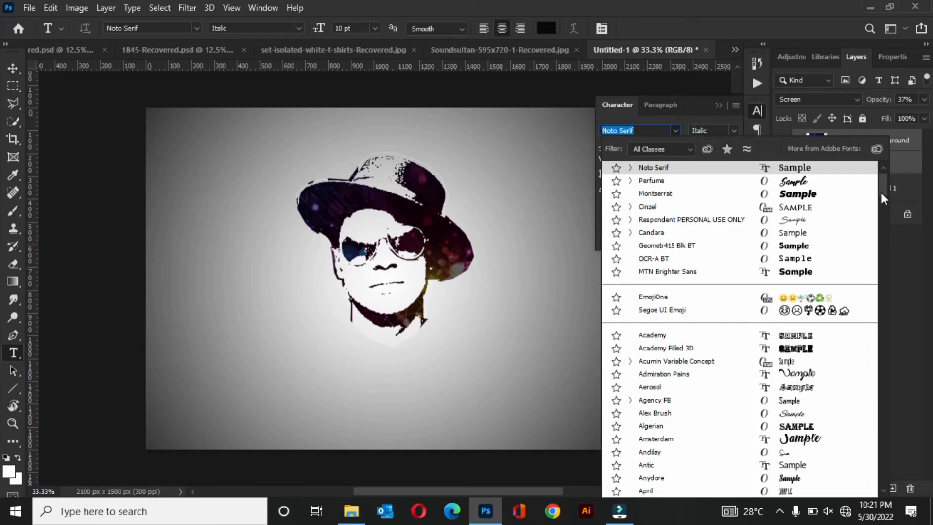
left_click_drag(881, 192, 881, 191)
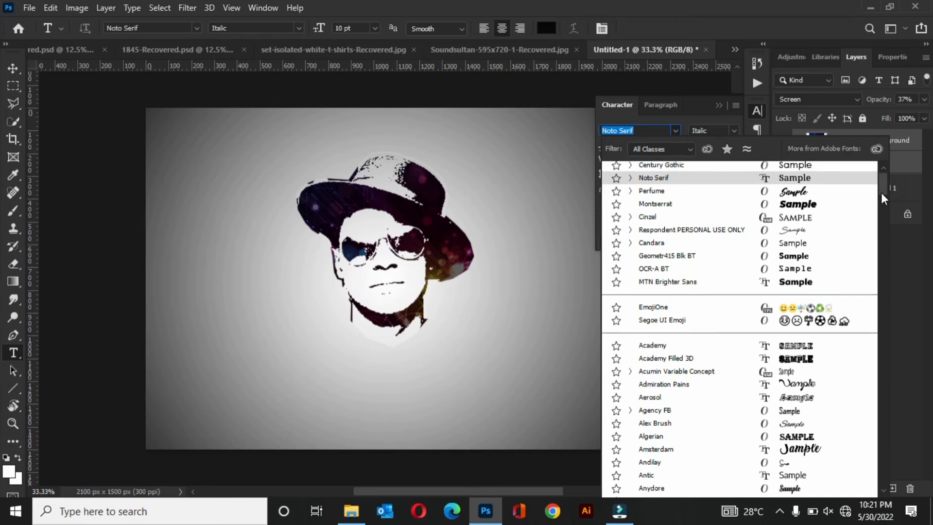
left_click(824, 208)
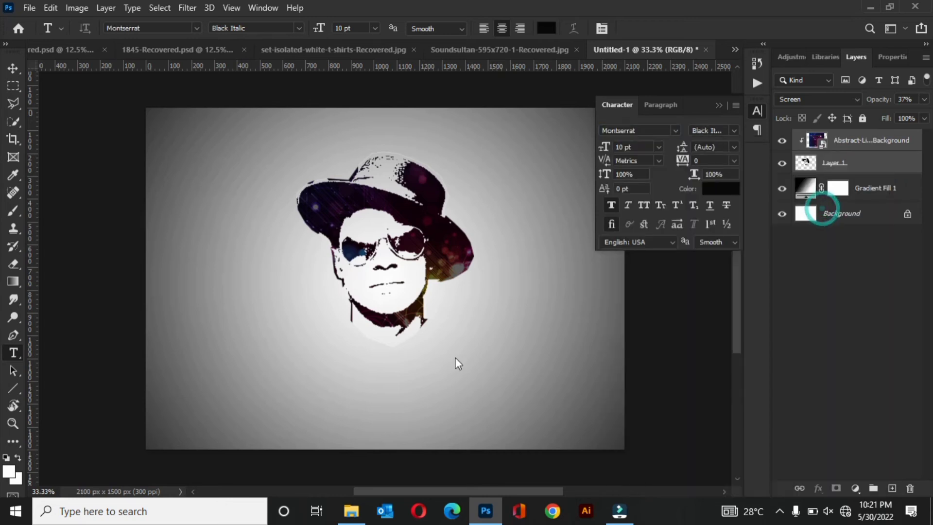
- Add the text "Sound Sultan" at 24 pt, centred just below the head
left_click(273, 375)
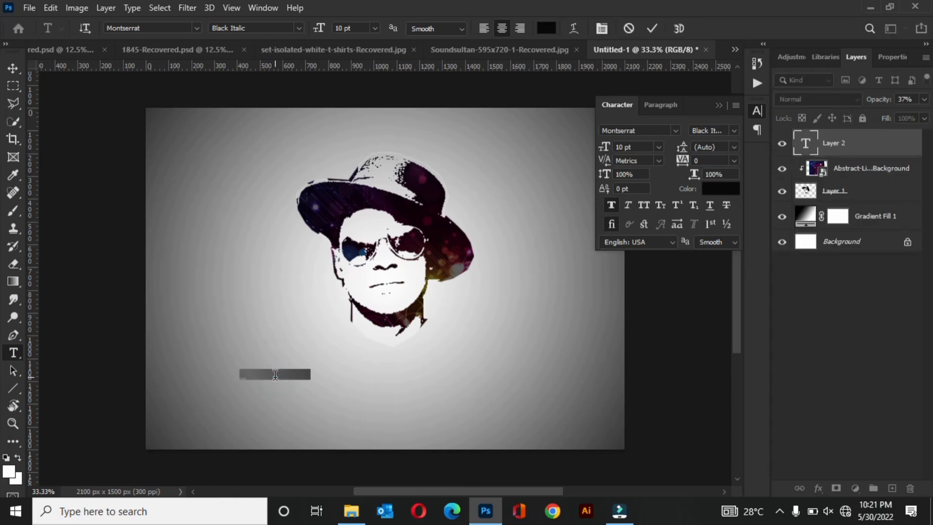
left_click(658, 146)
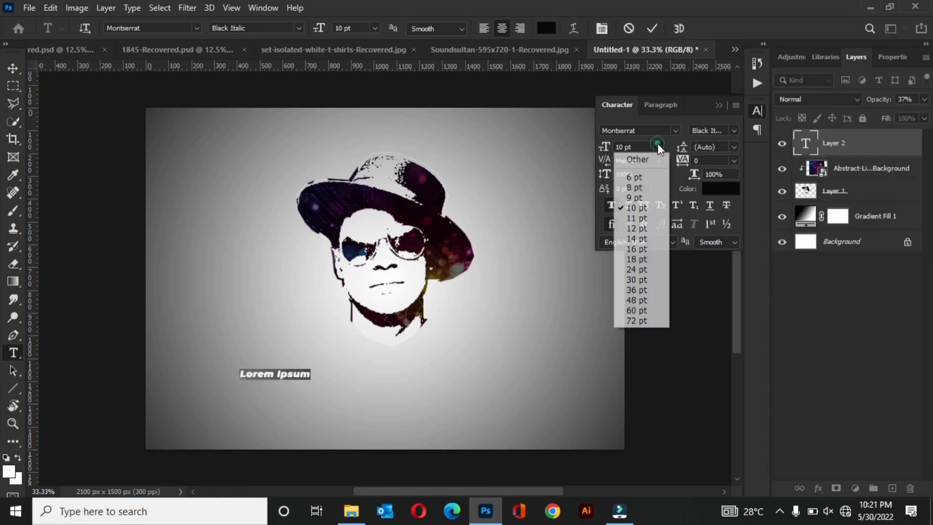
left_click(636, 268)
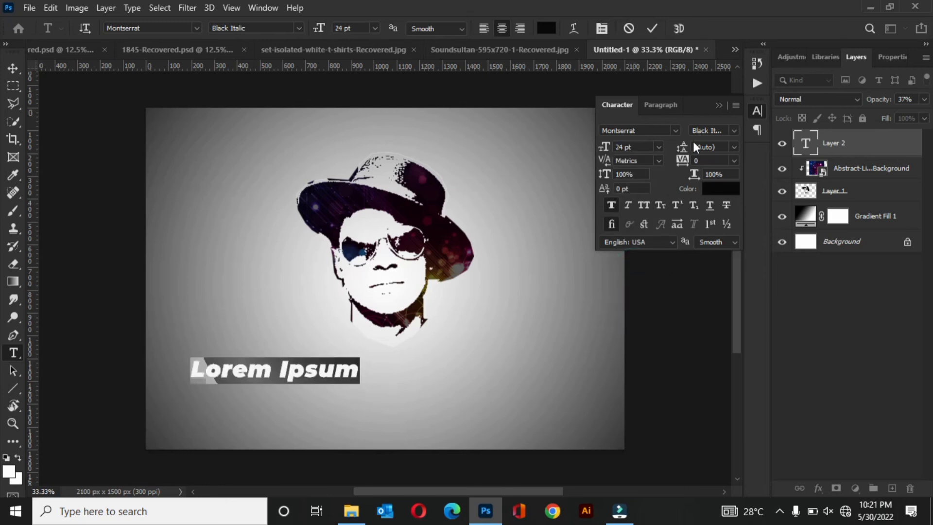
left_click_drag(284, 416, 400, 412)
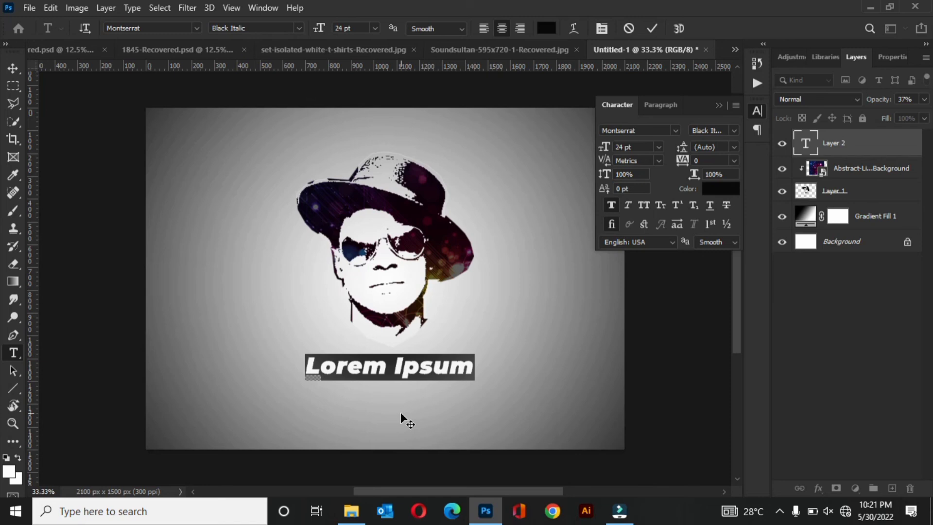
type("S")
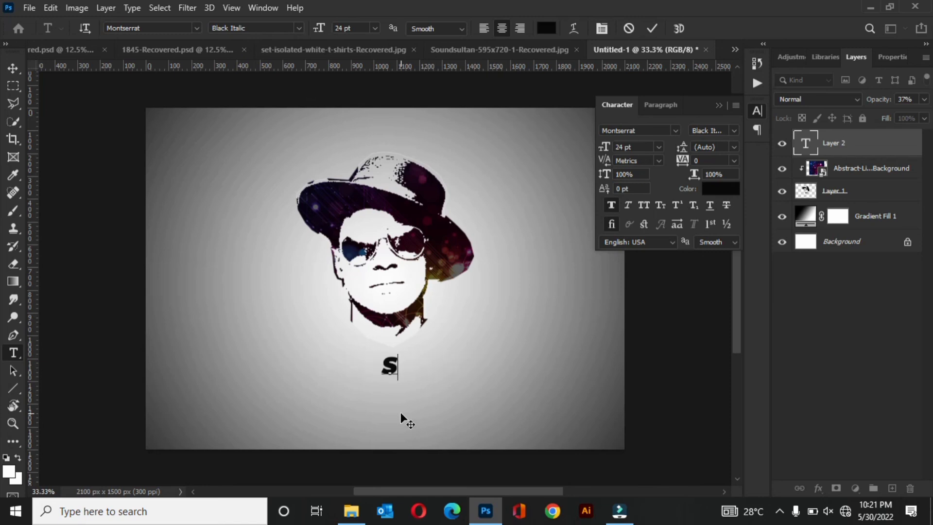
type("ound")
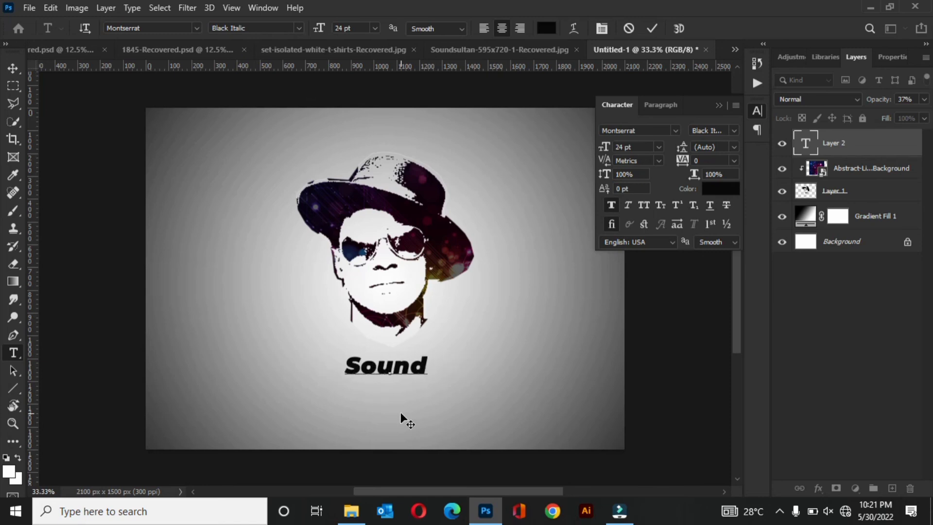
type(" Sultan")
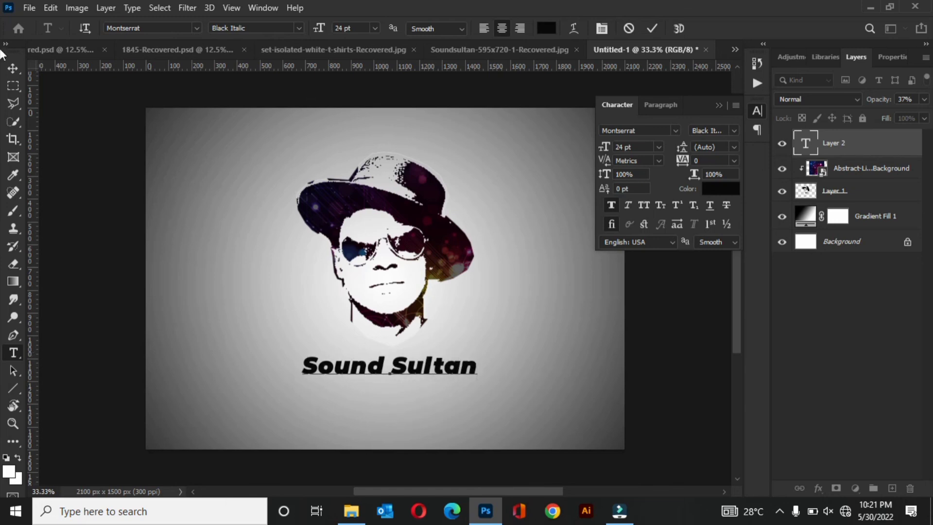
left_click(15, 71)
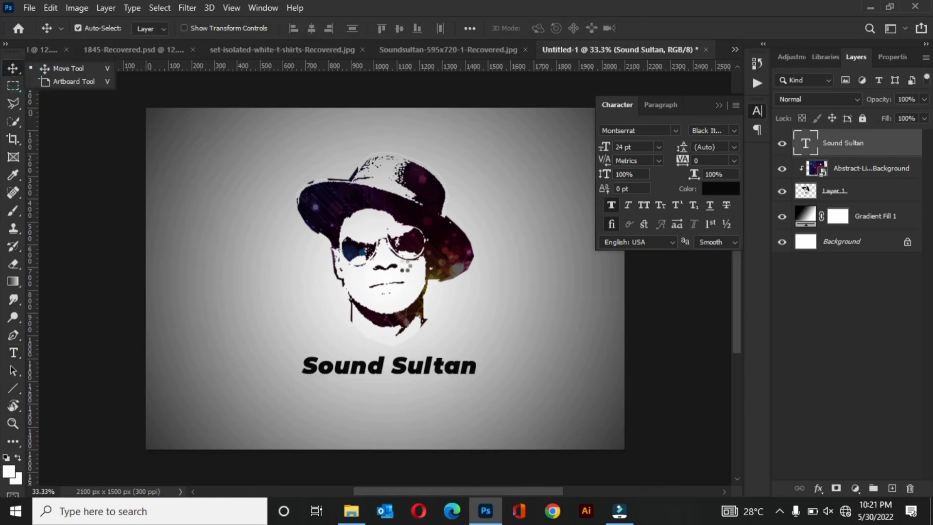
- Duplicate the lighting layer, move the copy above the Sound Sultan text layer, and clip it to the text
left_click(882, 177)
key("ctrl+j")
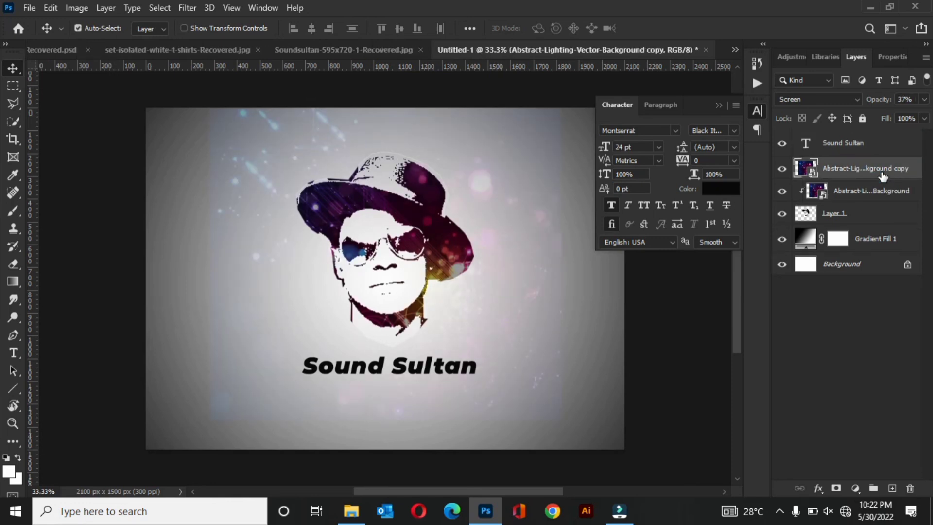
left_click_drag(883, 177, 879, 141)
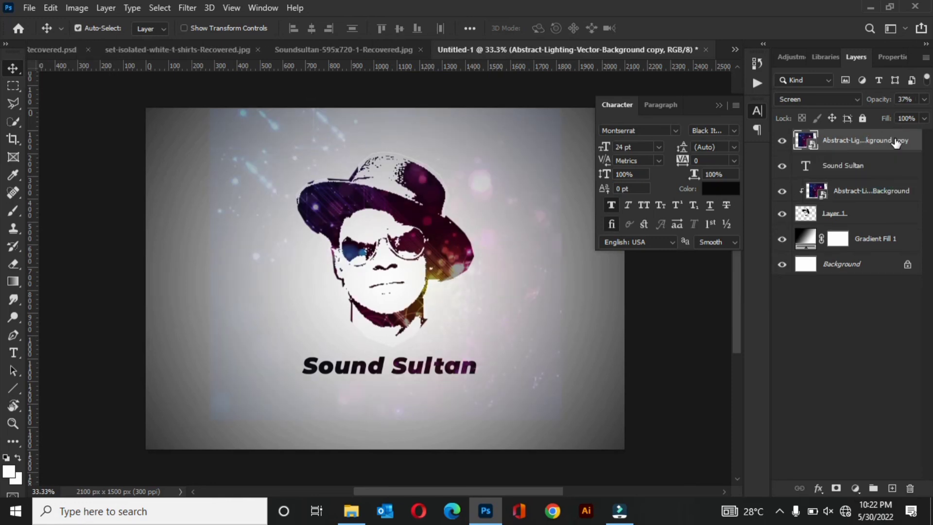
right_click(895, 141)
left_click(816, 324)
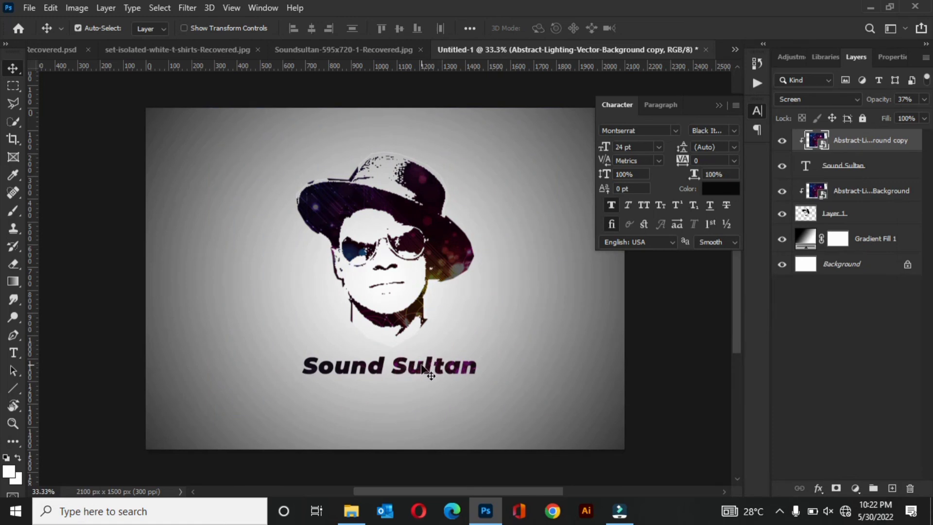
- Shift the lighting copy slightly down and left within the text and set its opacity to 58%
left_click_drag(466, 368, 448, 378)
left_click_drag(924, 99, 896, 113)
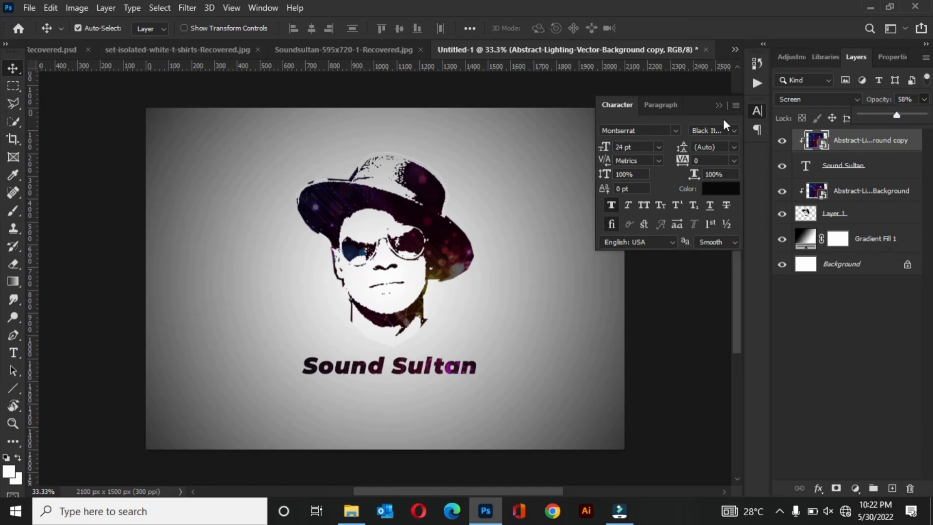
left_click(718, 105)
key("ctrl+minus")
key("ctrl+minus")
key("ctrl+plus")
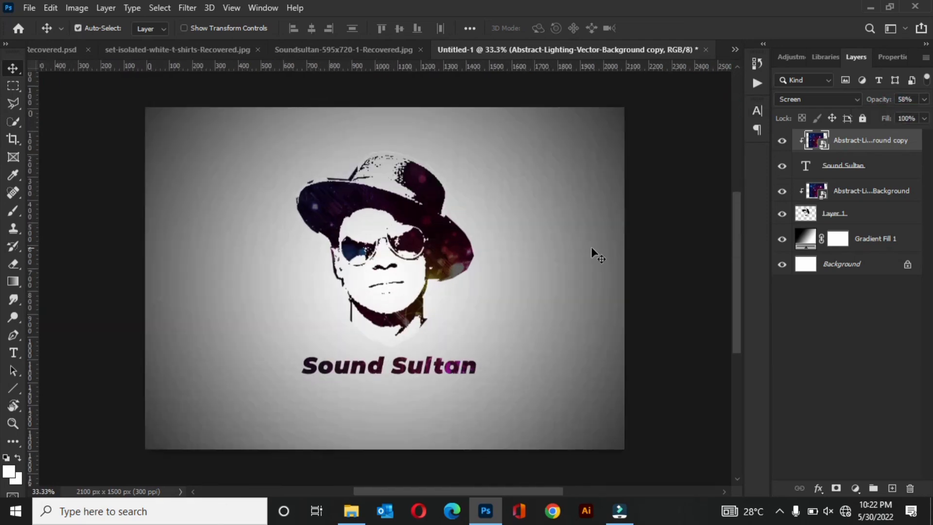